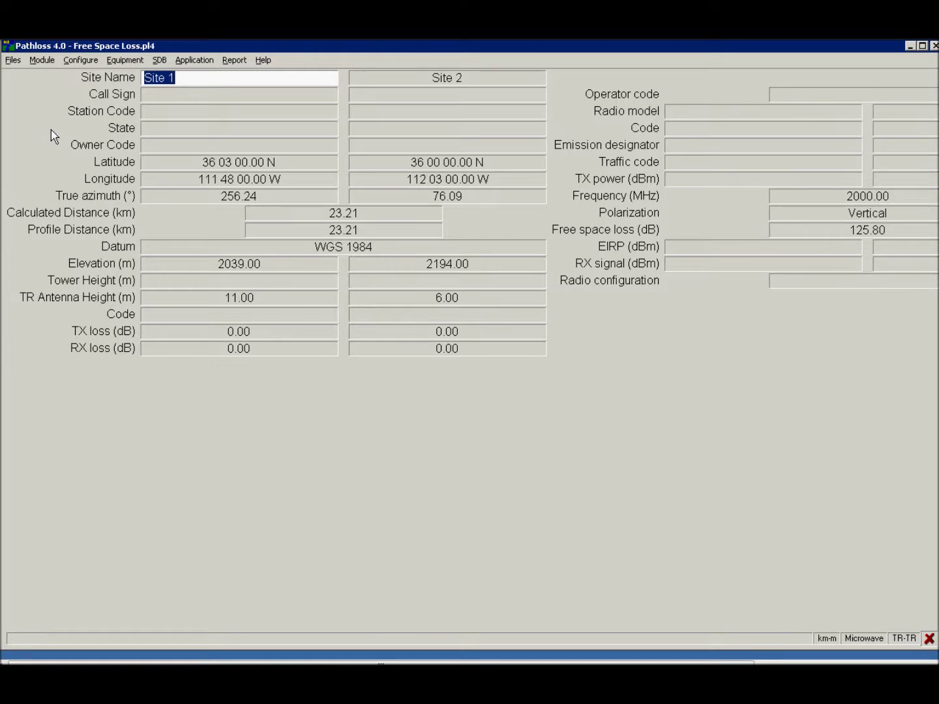
Calculate the antenna heights for both sites in the Antenna Heights module and accept the revised heights.
click(44, 60)
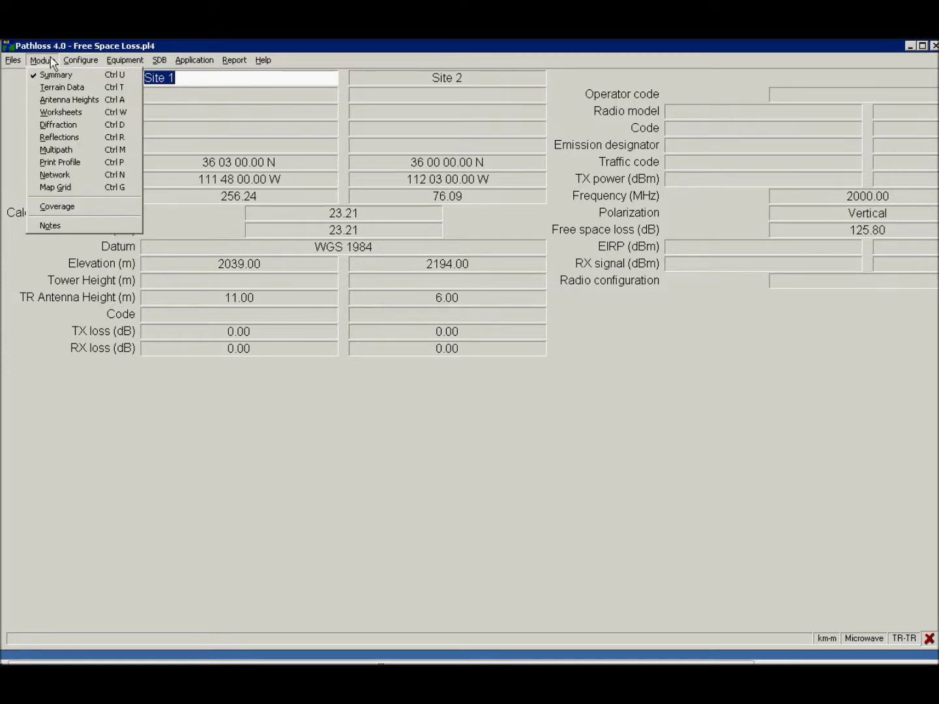
click(65, 103)
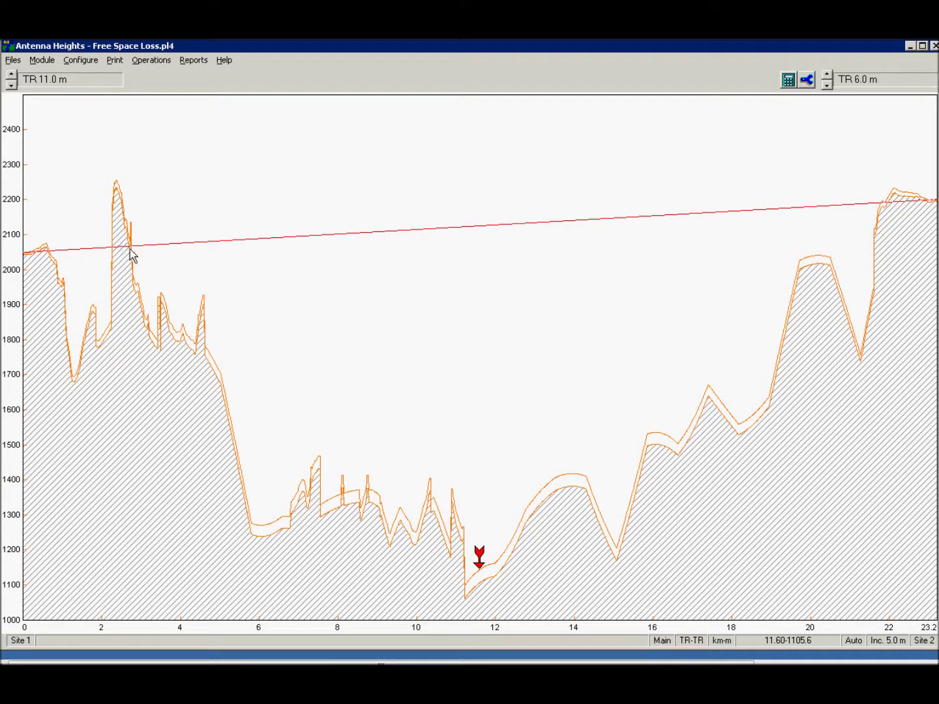
click(787, 81)
click(808, 80)
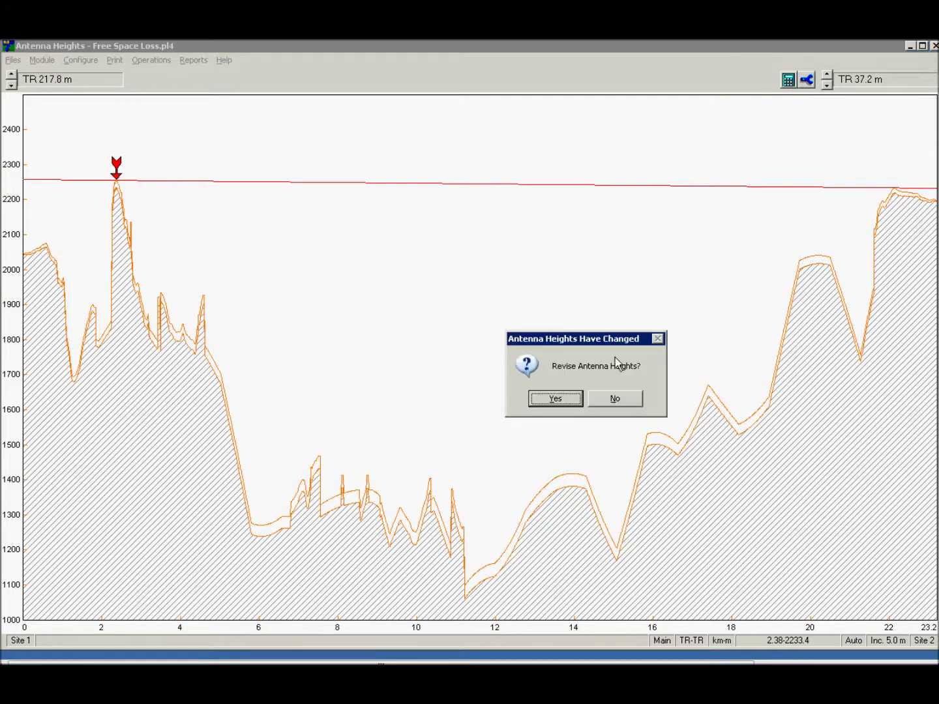
click(557, 398)
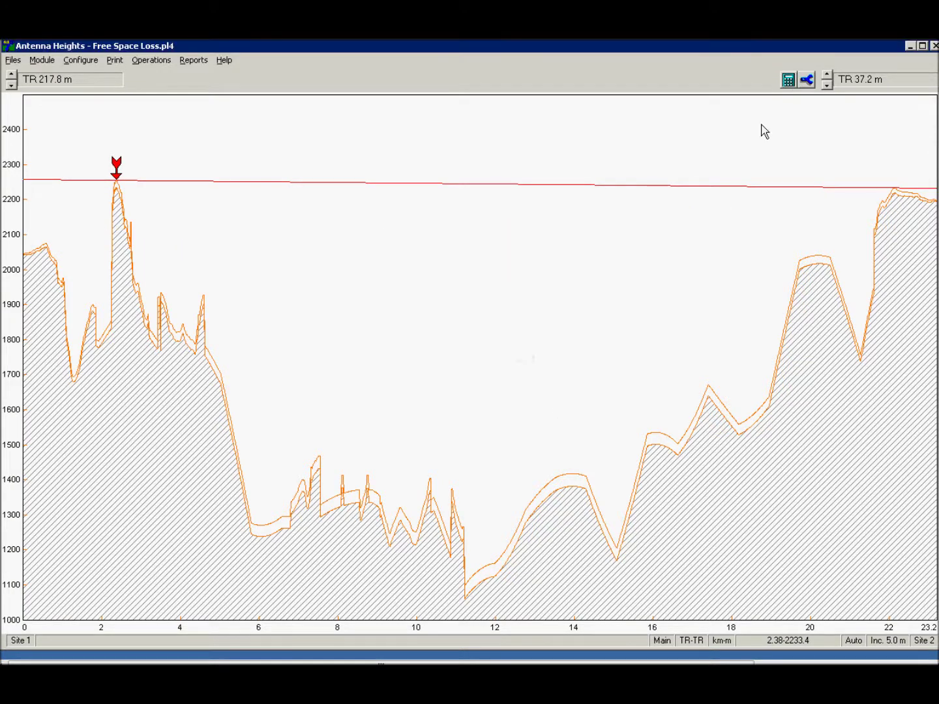
Adjust the antenna heights to 236.1 m at Site 1 and 36.3 m at Site 2, and carry them into the Summary module.
click(827, 77)
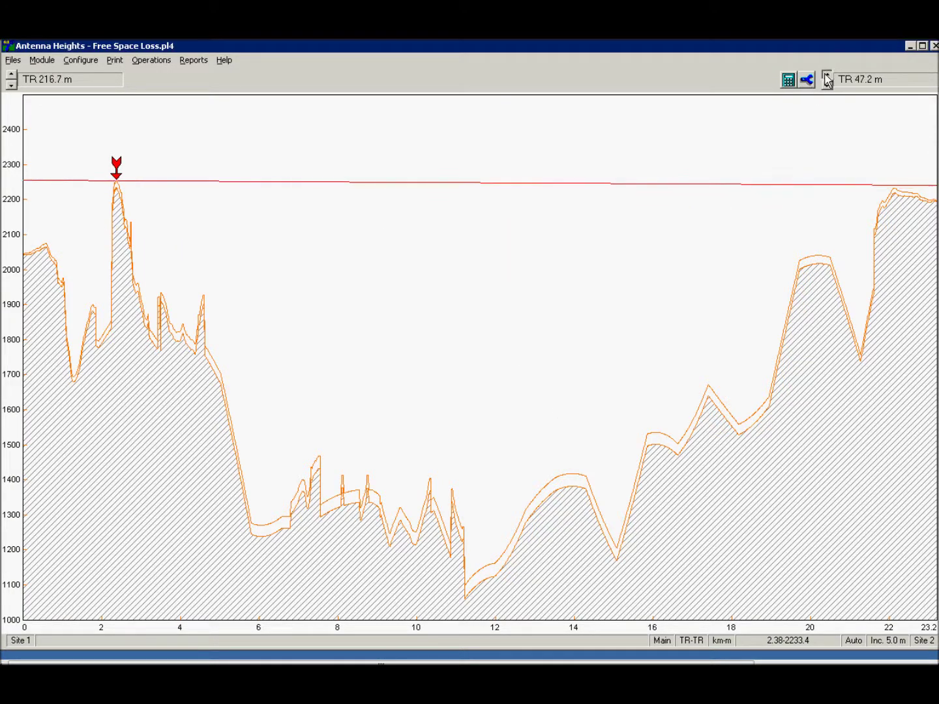
click(11, 76)
click(12, 77)
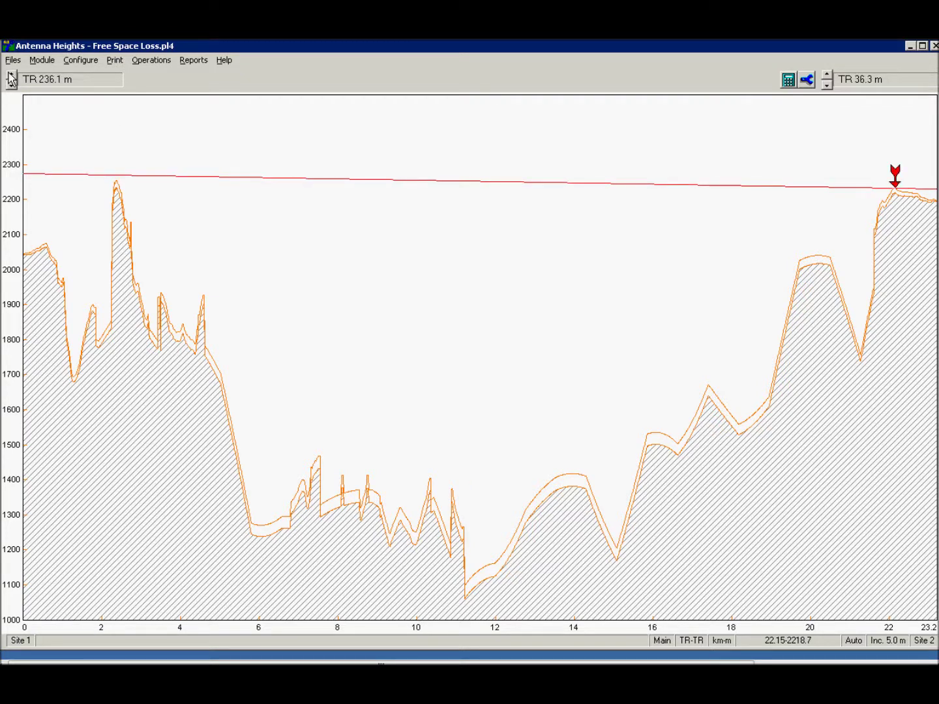
click(41, 63)
click(45, 75)
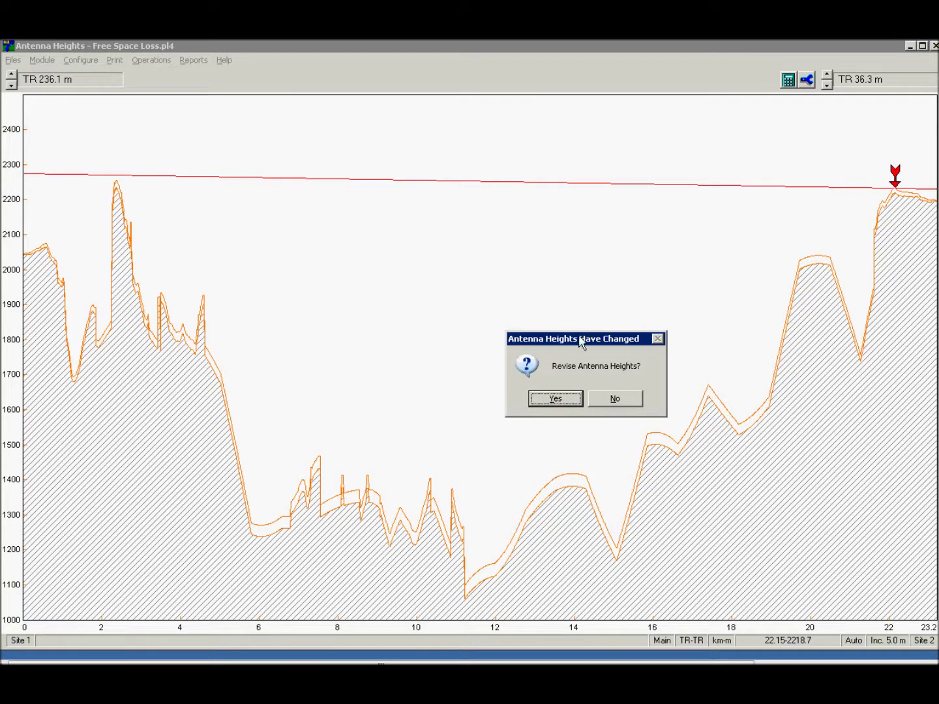
click(554, 397)
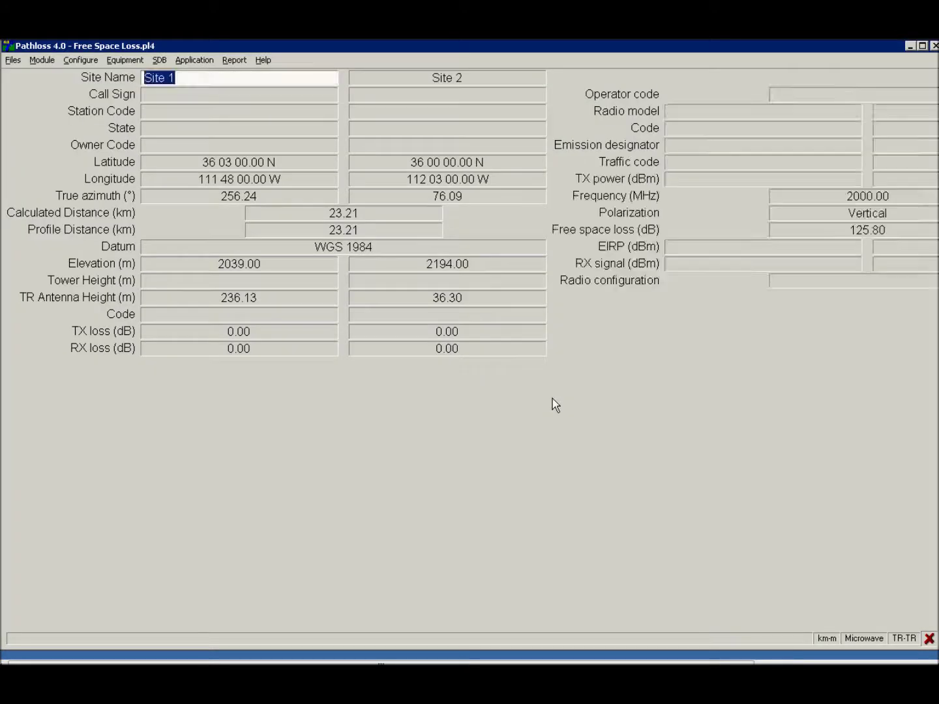
Set the TR antenna height to 240 m for Site 1 and 40 m for Site 2.
click(286, 298)
text(24)
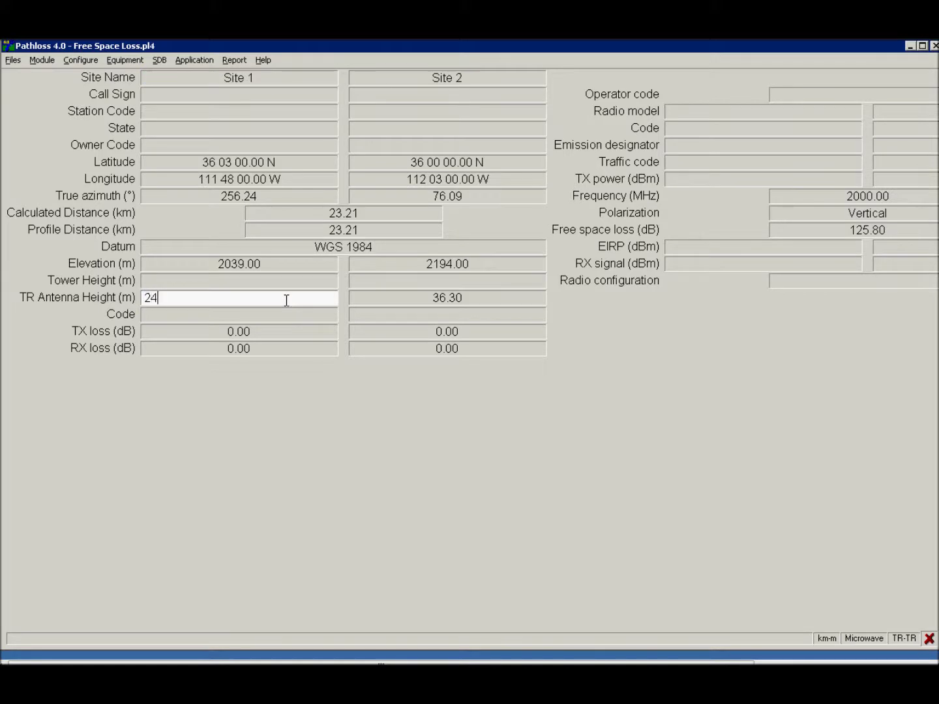
text(0)
click(480, 299)
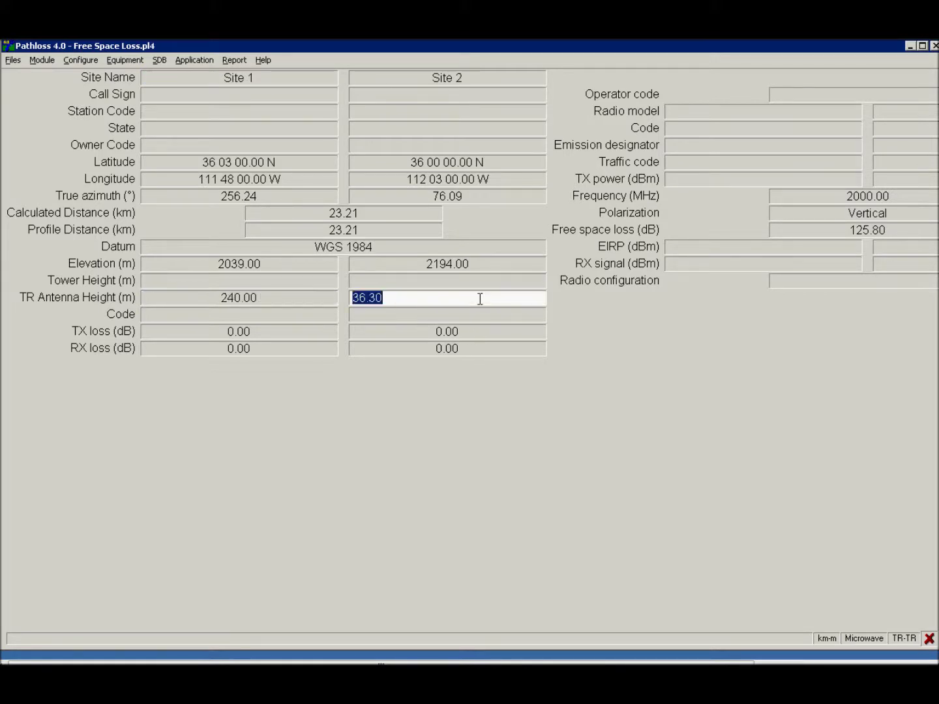
text(40)
click(191, 126)
Examine the path's clearance over the terrain in the Print Profile module, then return to the Summary module.
click(46, 63)
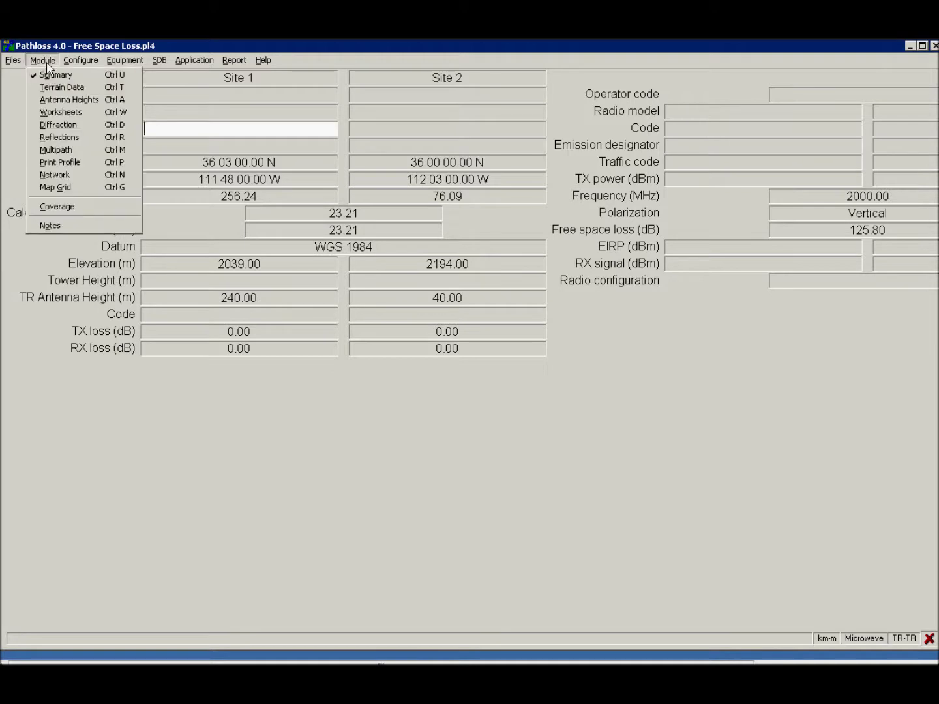
click(52, 162)
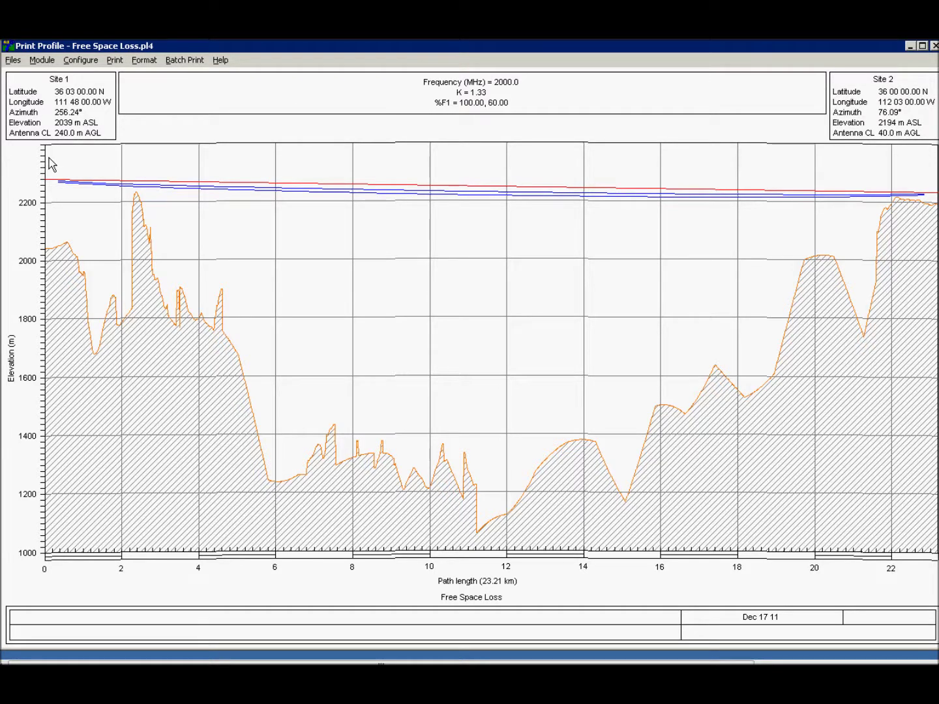
click(43, 62)
click(46, 75)
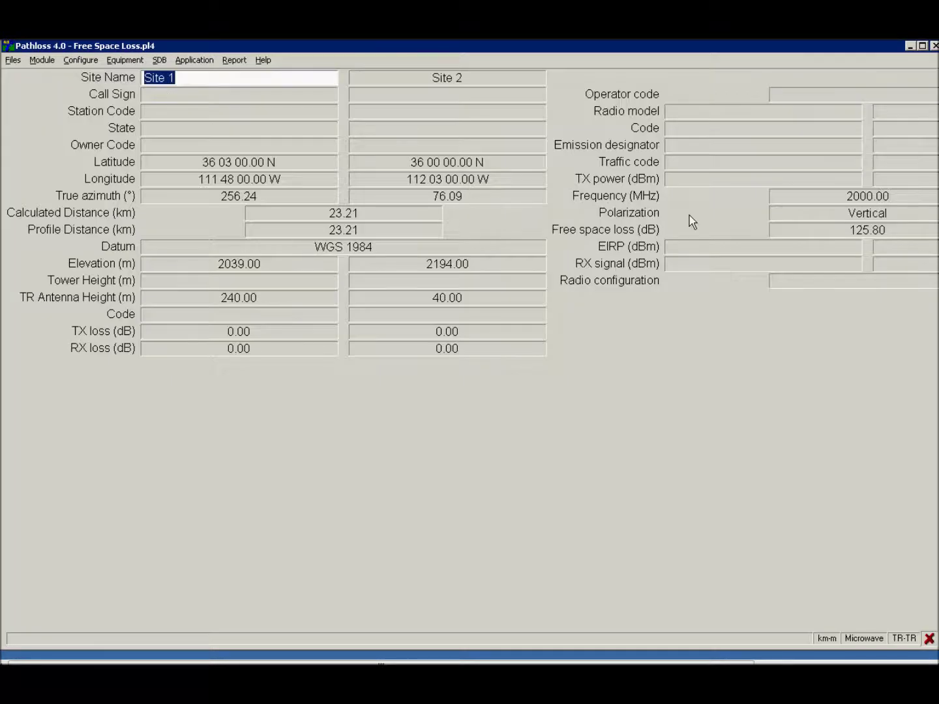
Set the link frequency to 18000 MHz.
click(833, 198)
click(780, 198)
key(BackSpace)
text(18)
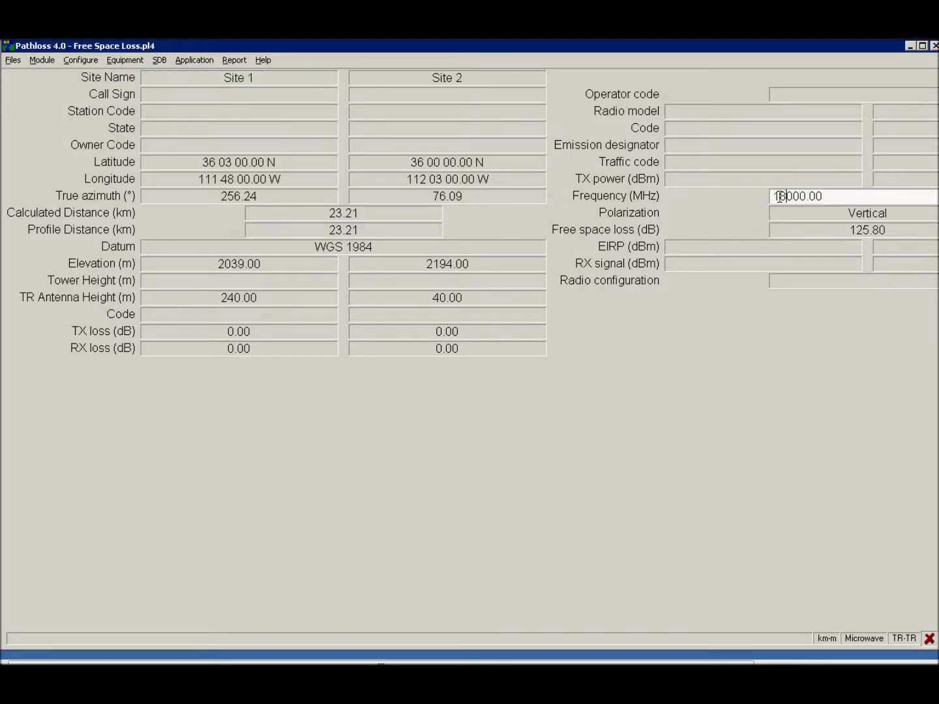
Set the radio code index to the 18g folder under mrs, nec, Pasolink in the EQUIPMNT directory.
click(705, 134)
double_click(703, 128)
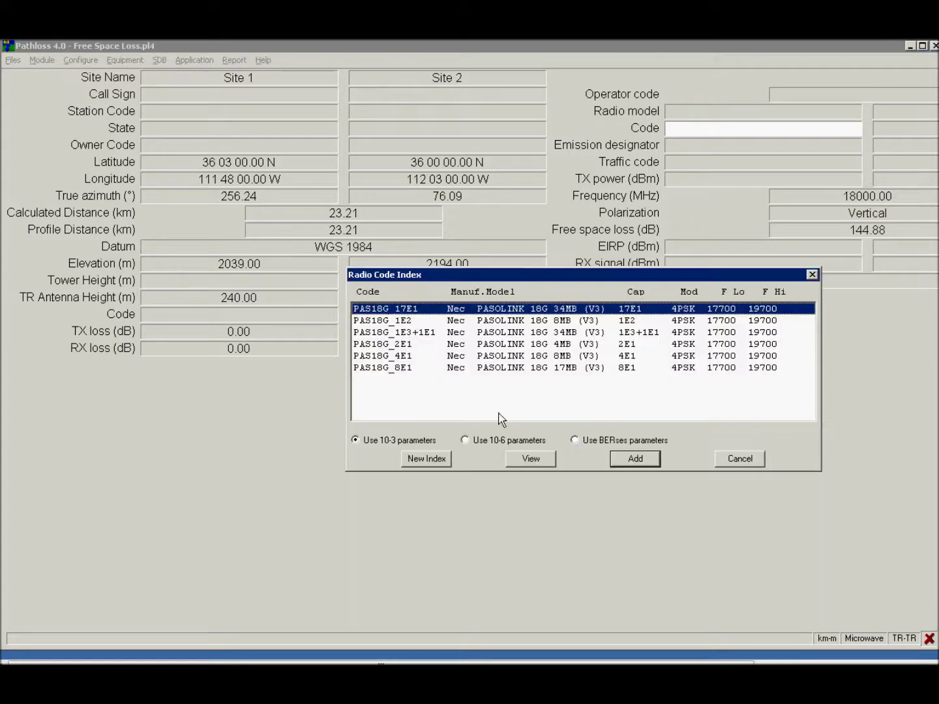
click(443, 457)
drag(621, 427, 621, 436)
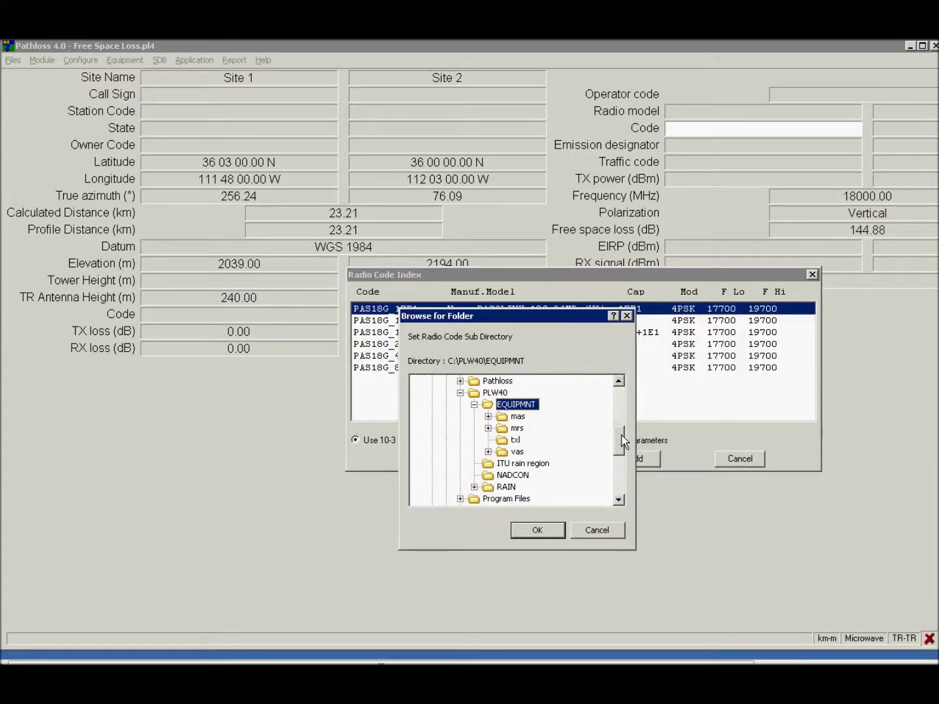
click(487, 429)
drag(622, 432, 621, 441)
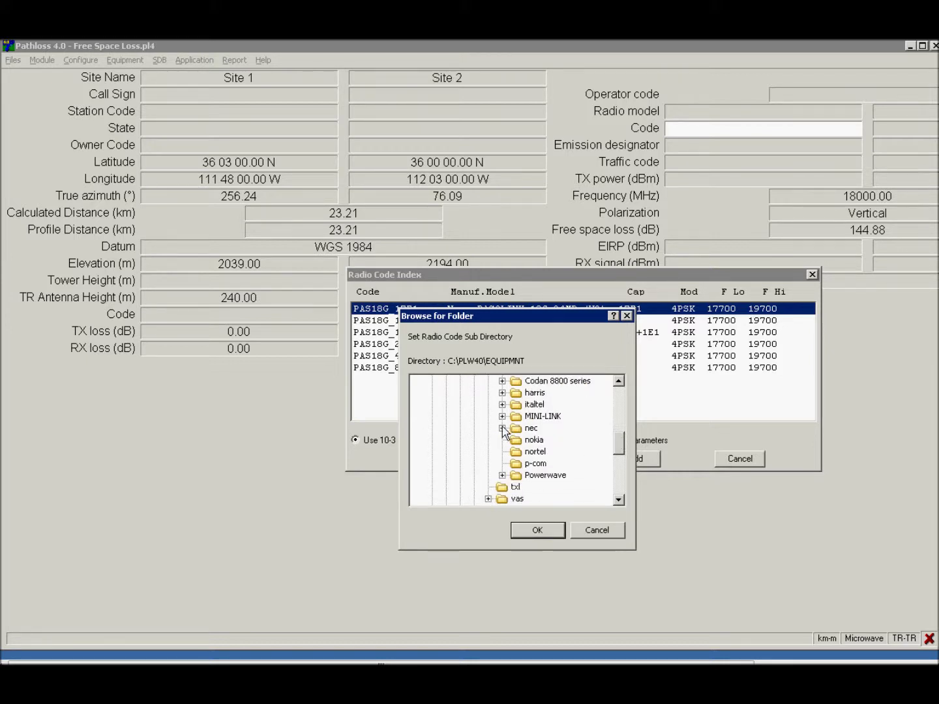
click(502, 428)
click(514, 486)
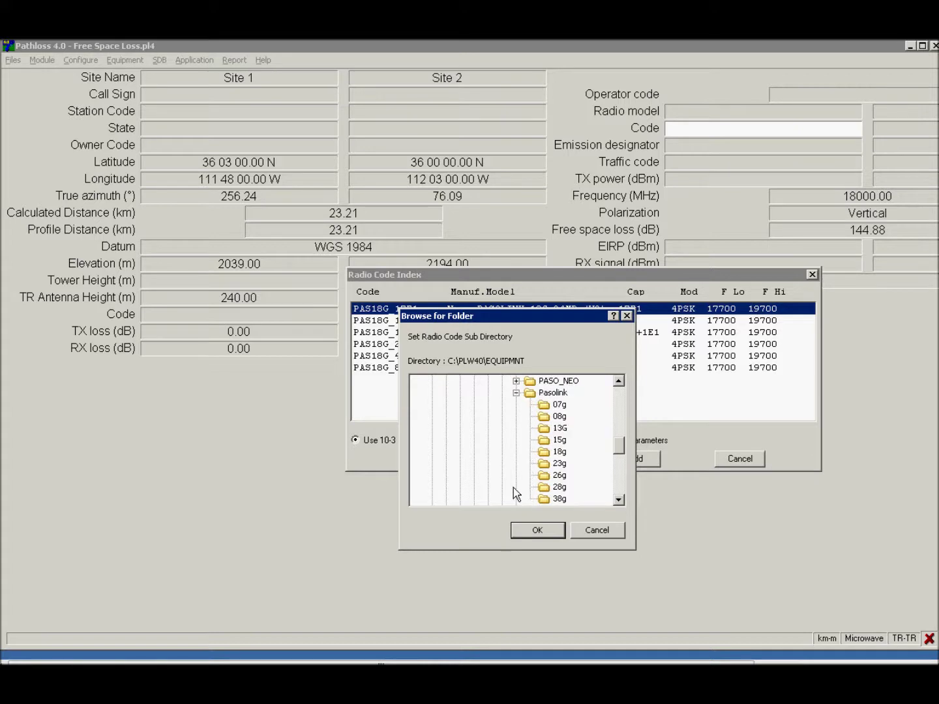
scroll(620, 450, down, 1)
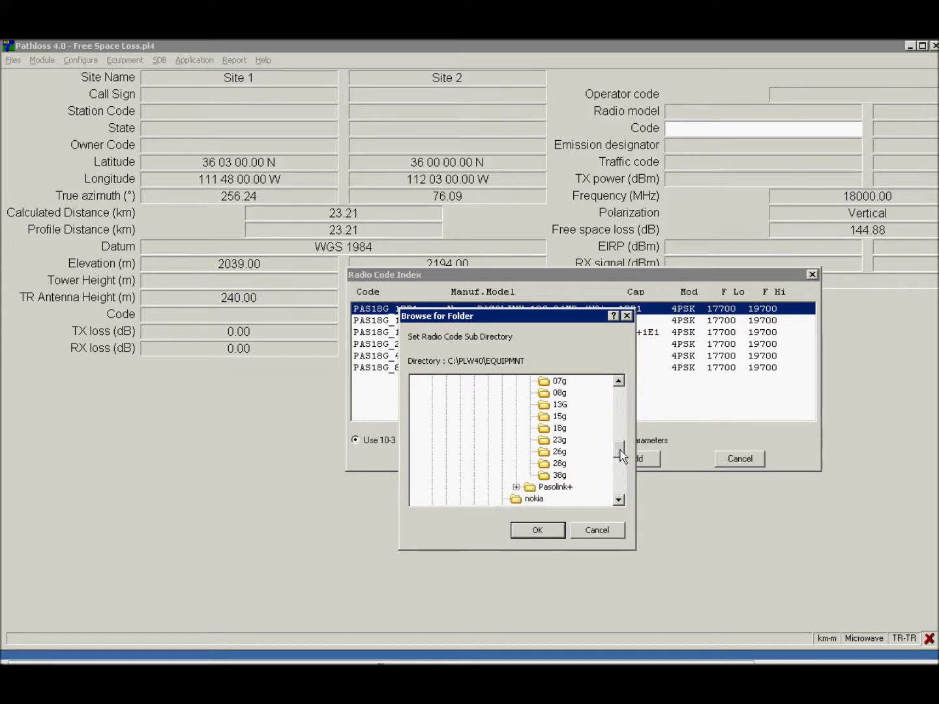
click(559, 429)
click(547, 529)
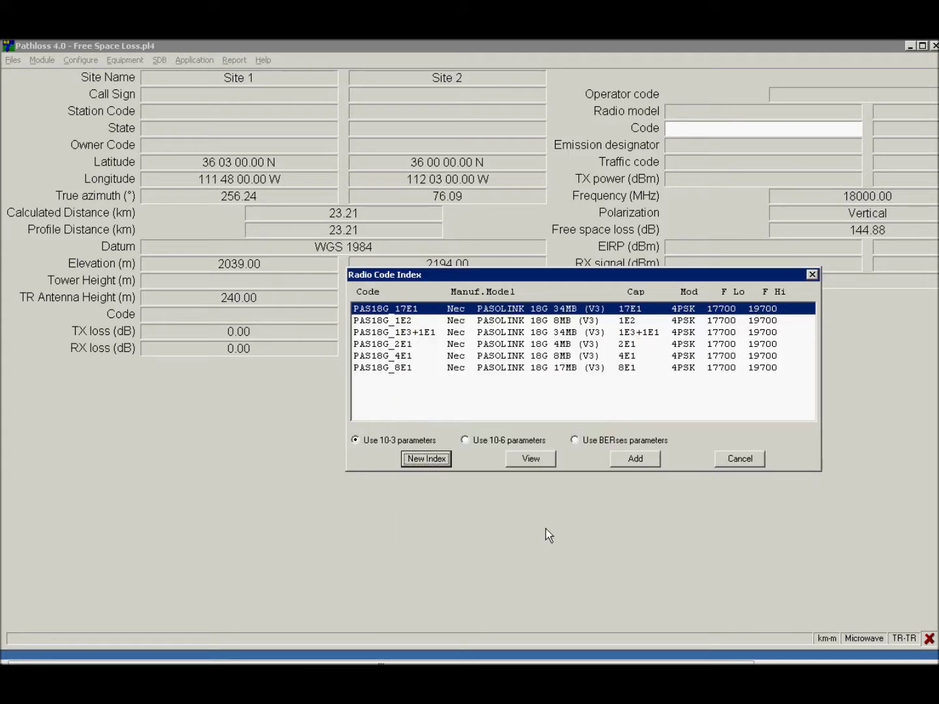
Add the radio PAS18G_17E1 (PASOLINK 18G 34MB V3) from the radio code index to the link.
click(404, 319)
click(404, 311)
click(631, 460)
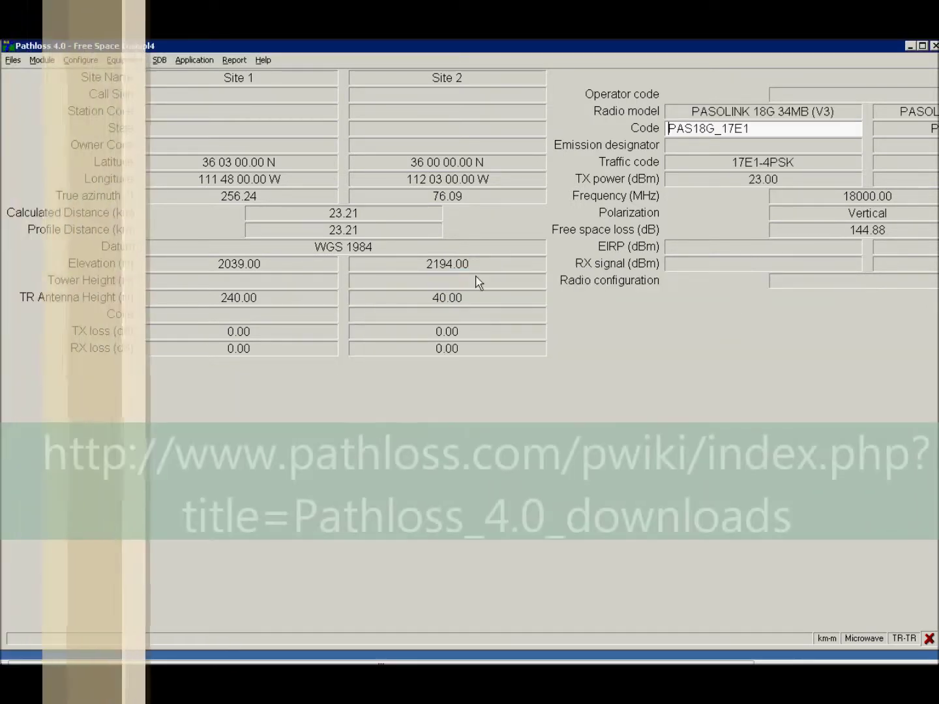
Assign antenna SB4-190B to Site 1 from the 190 folder of the rfs Solid Parabolic Antennas under mas.
click(278, 315)
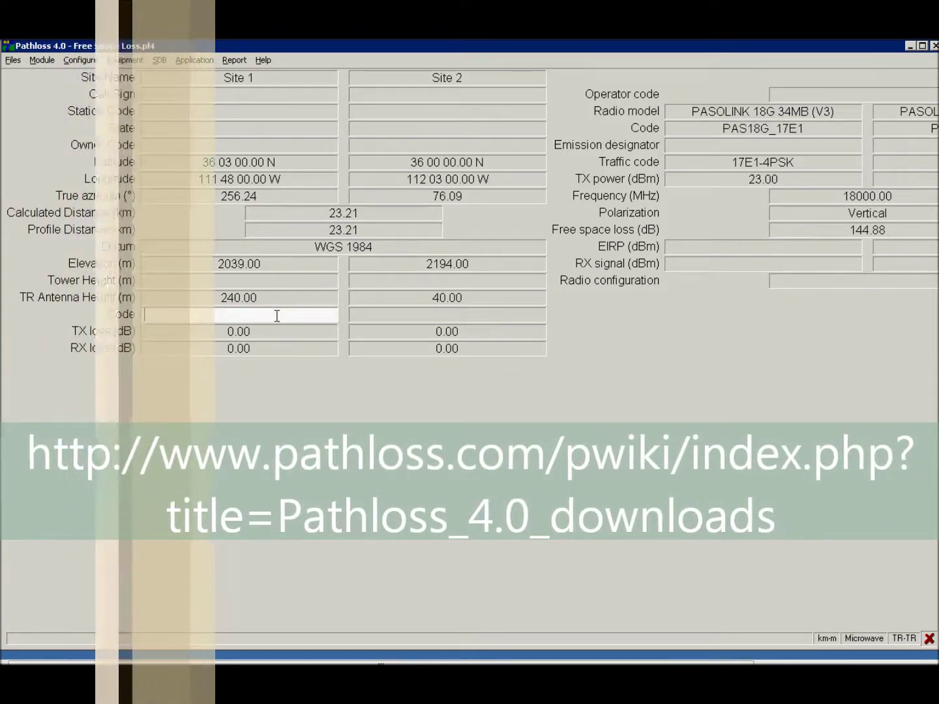
double_click(278, 315)
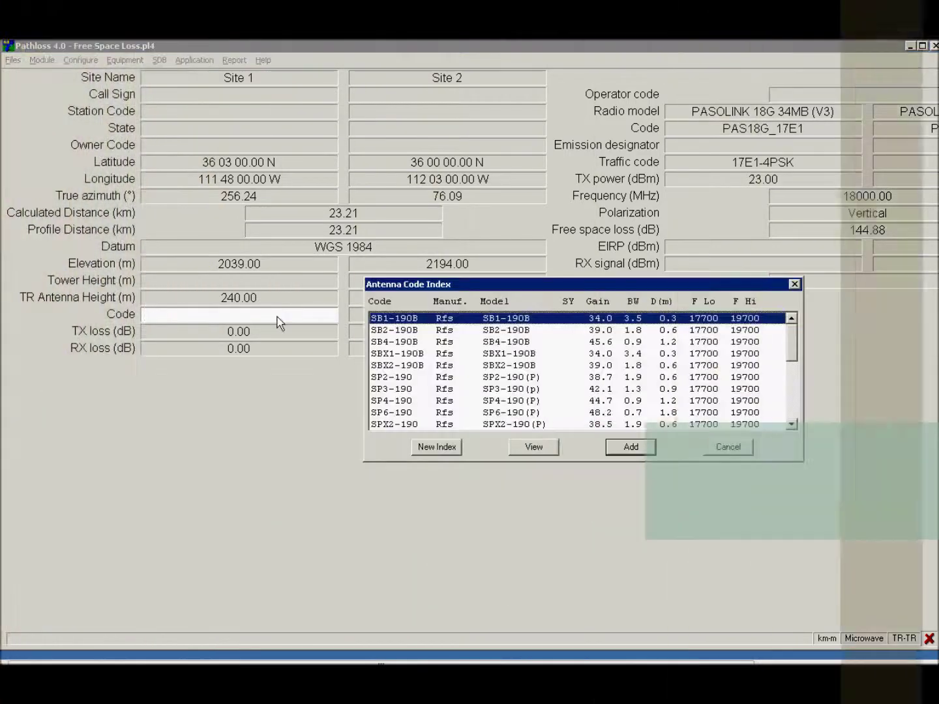
click(439, 446)
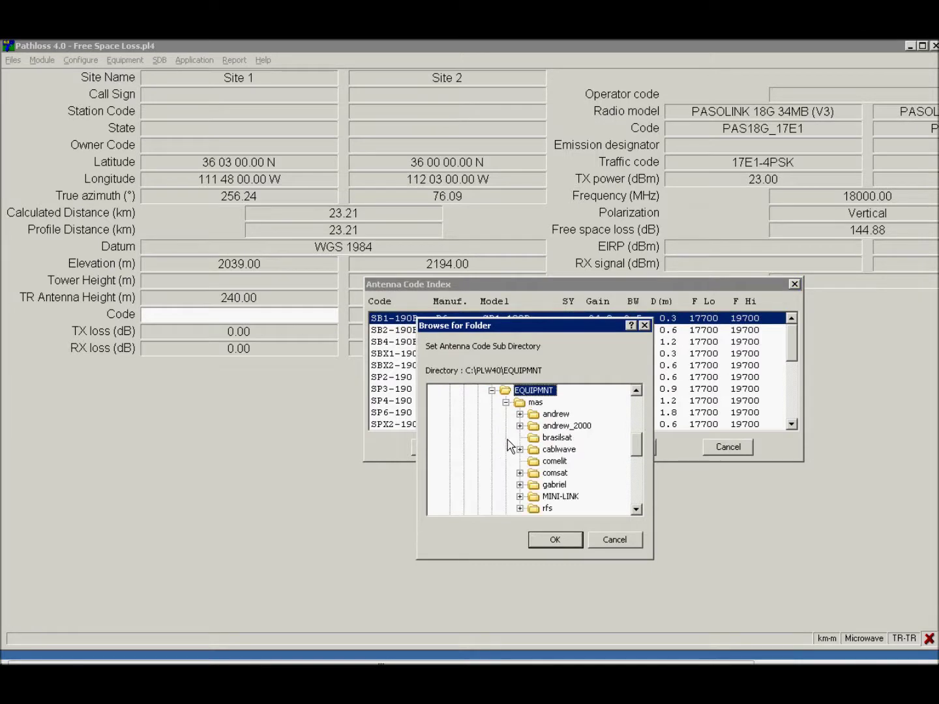
drag(632, 437, 632, 446)
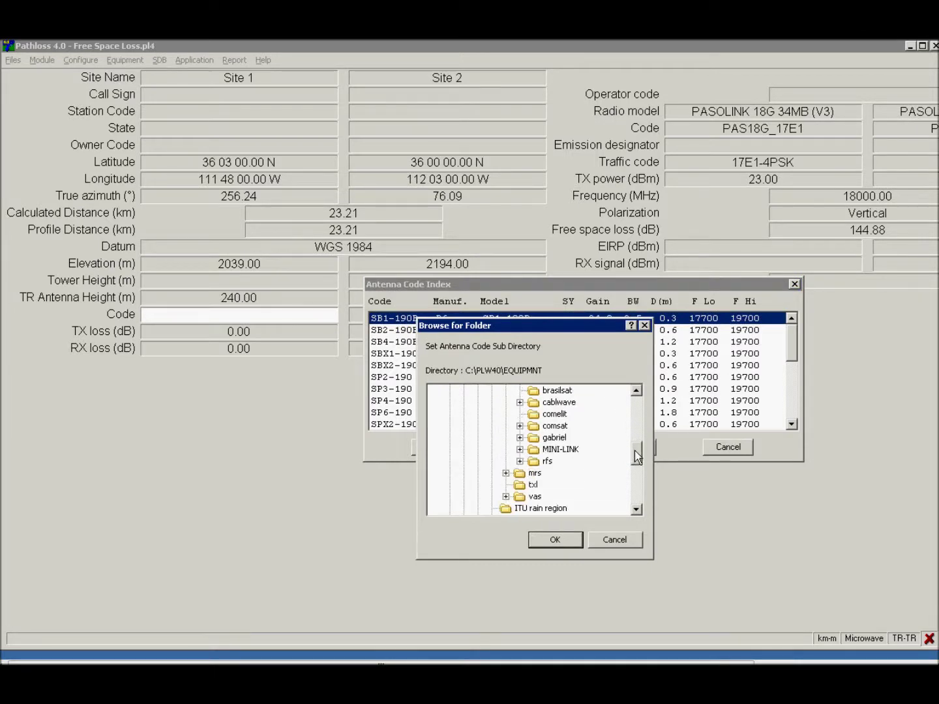
click(520, 461)
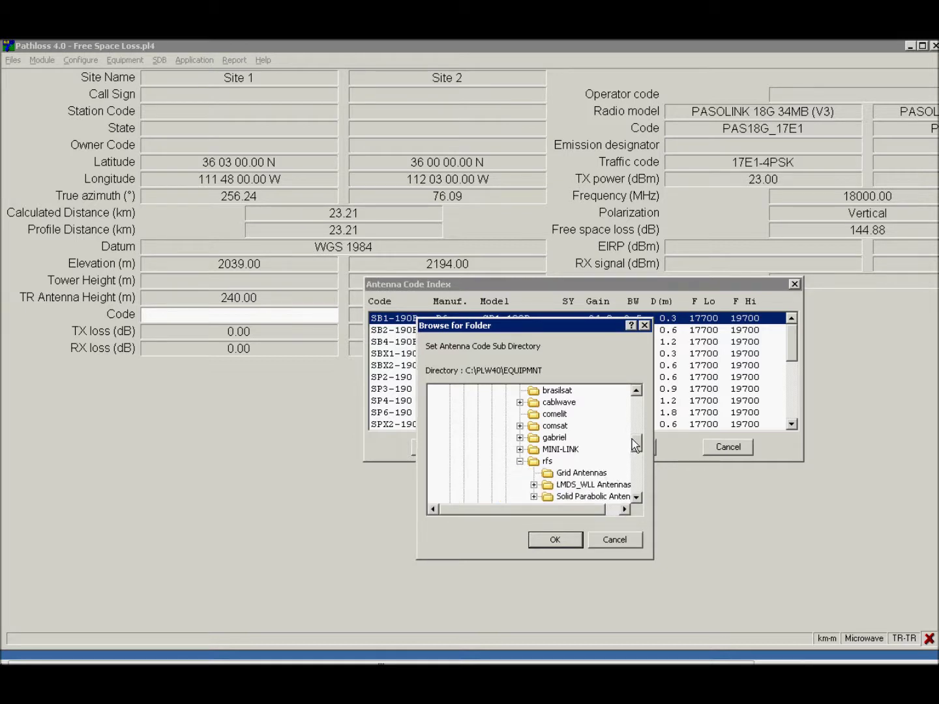
scroll(631, 439, down, 1)
click(536, 461)
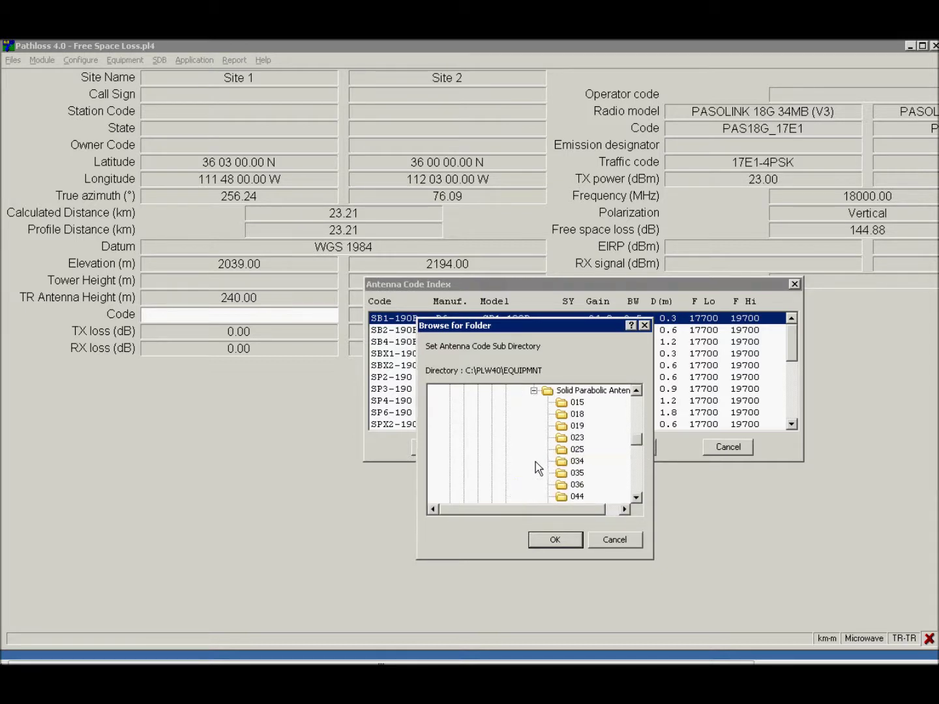
drag(638, 445, 638, 468)
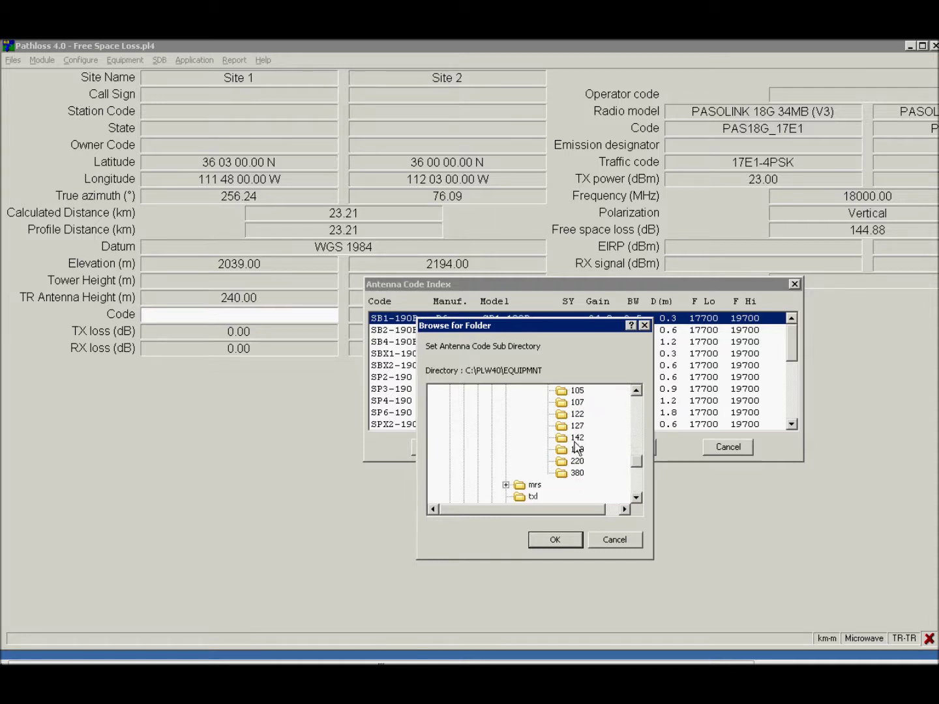
click(578, 450)
click(554, 537)
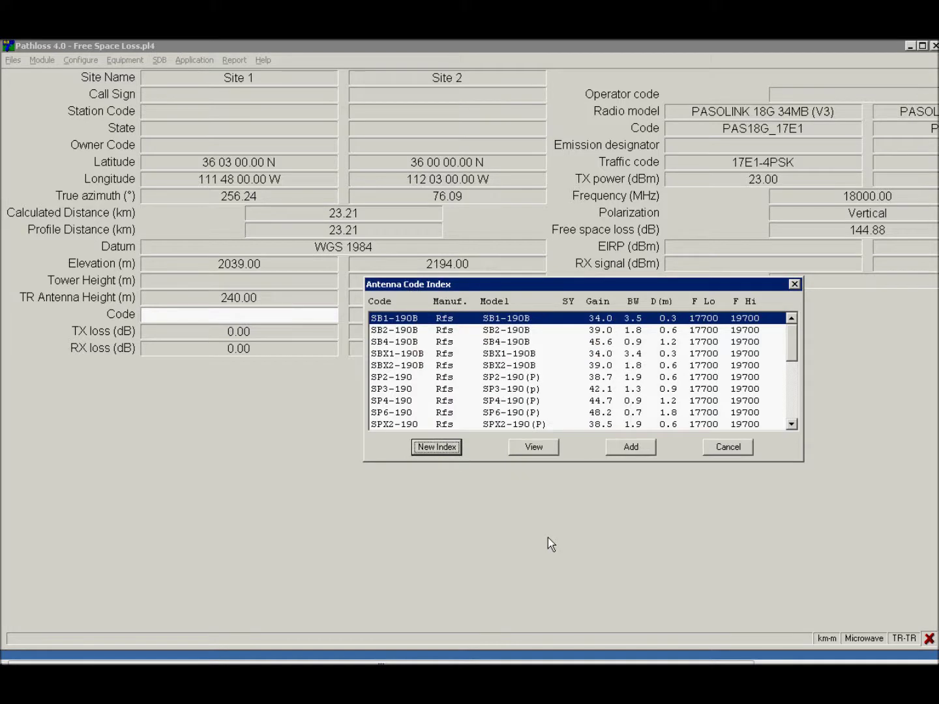
click(389, 342)
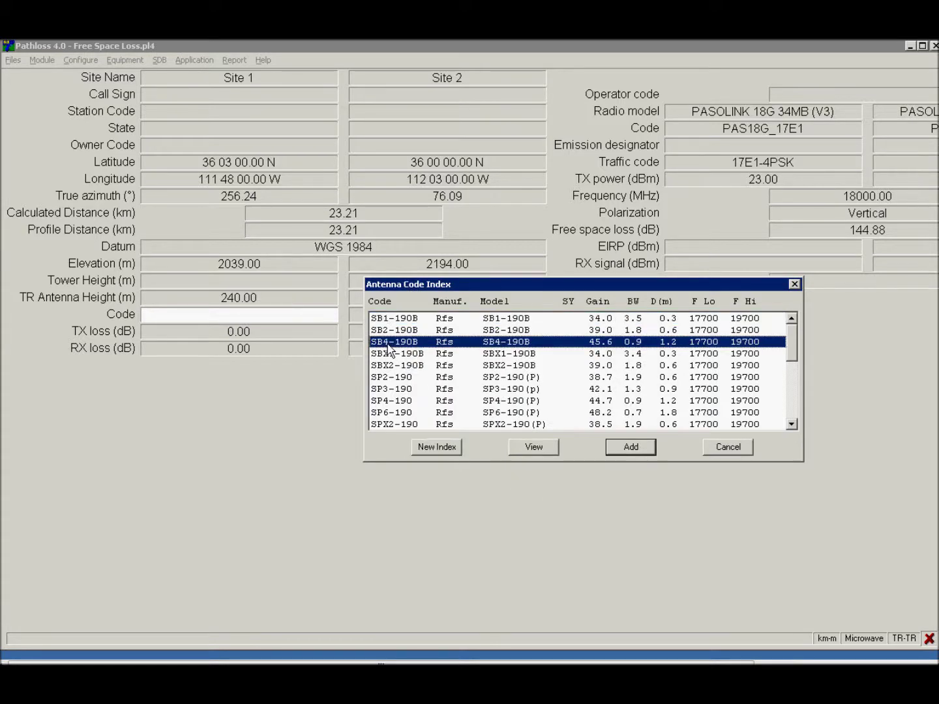
click(625, 448)
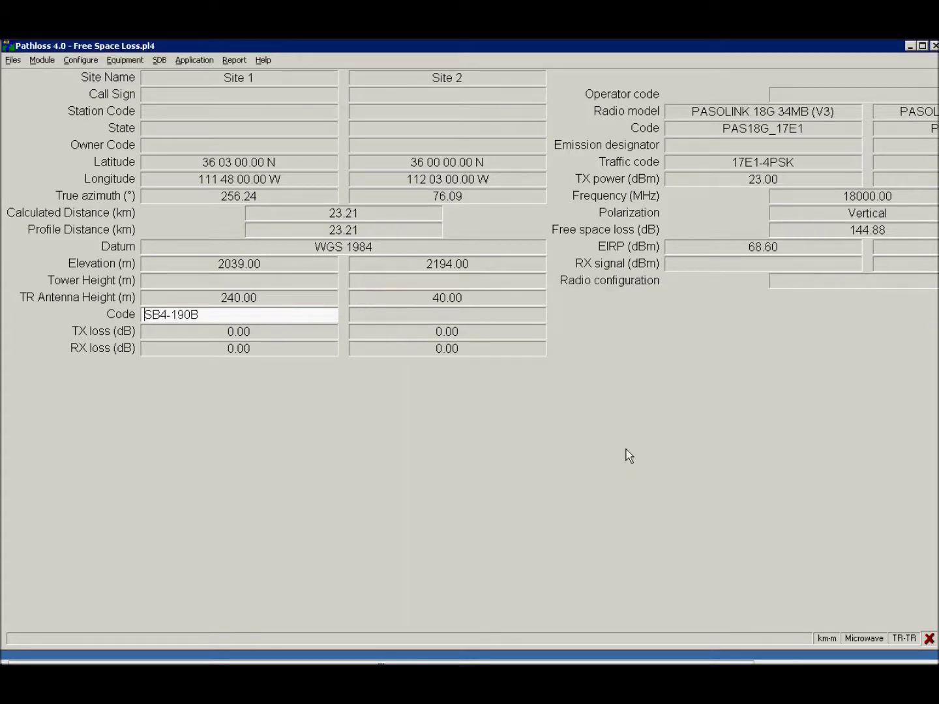
Examine the radiation pattern of antenna SB4-190B near its main lobe and assign this antenna to Site 2.
click(398, 315)
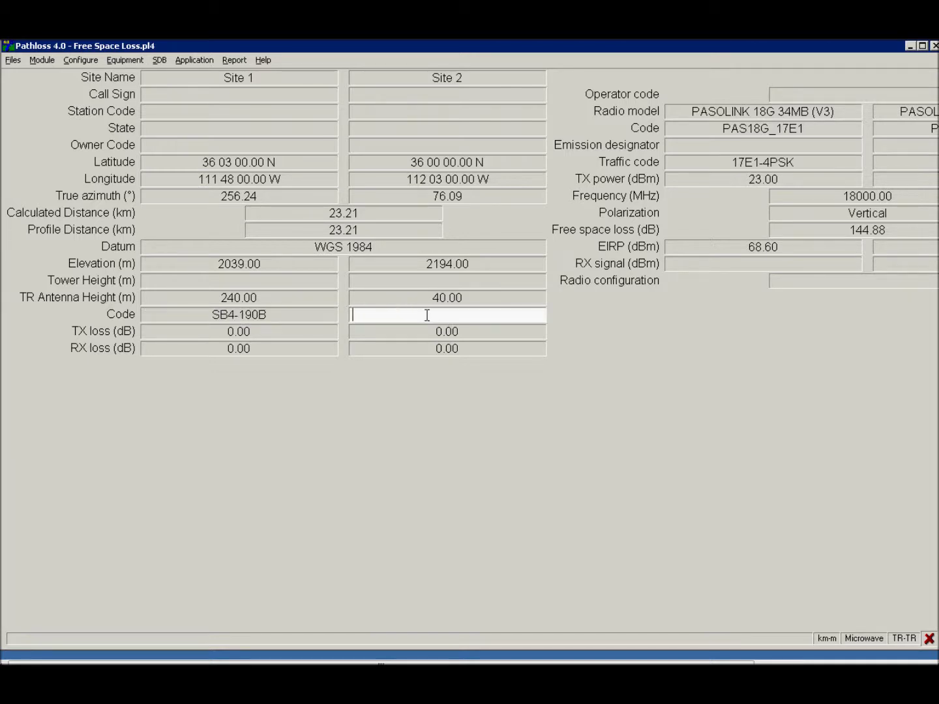
double_click(427, 315)
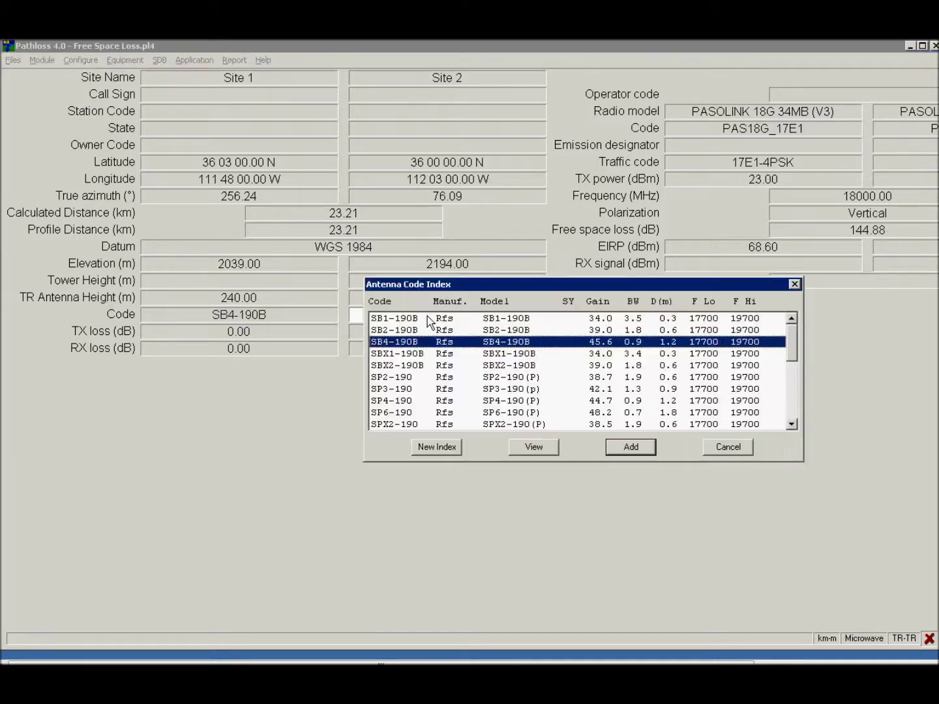
click(541, 449)
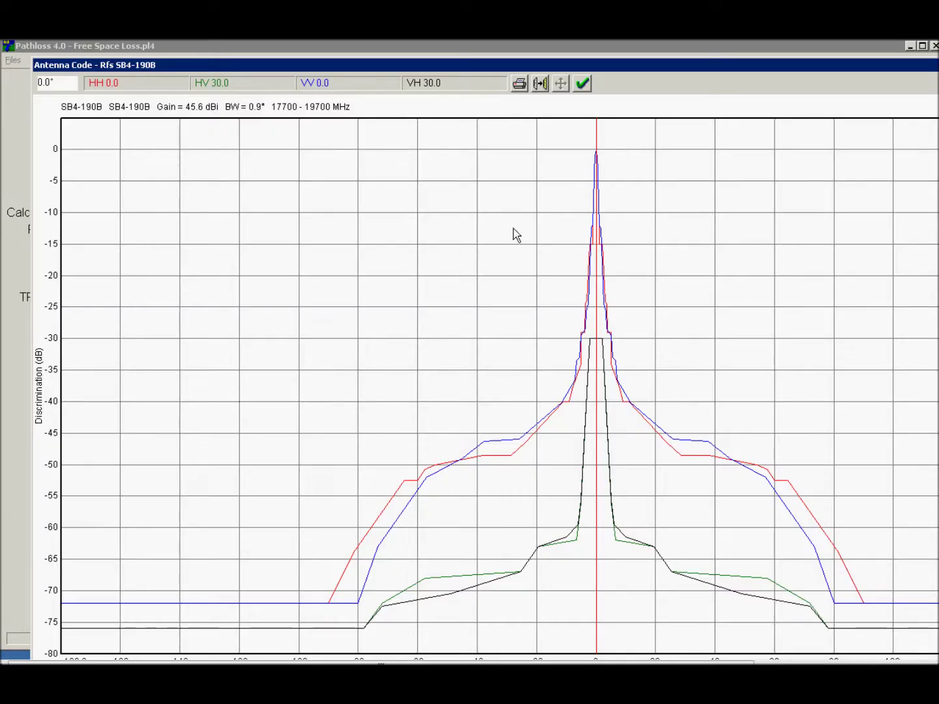
drag(579, 67, 554, 52)
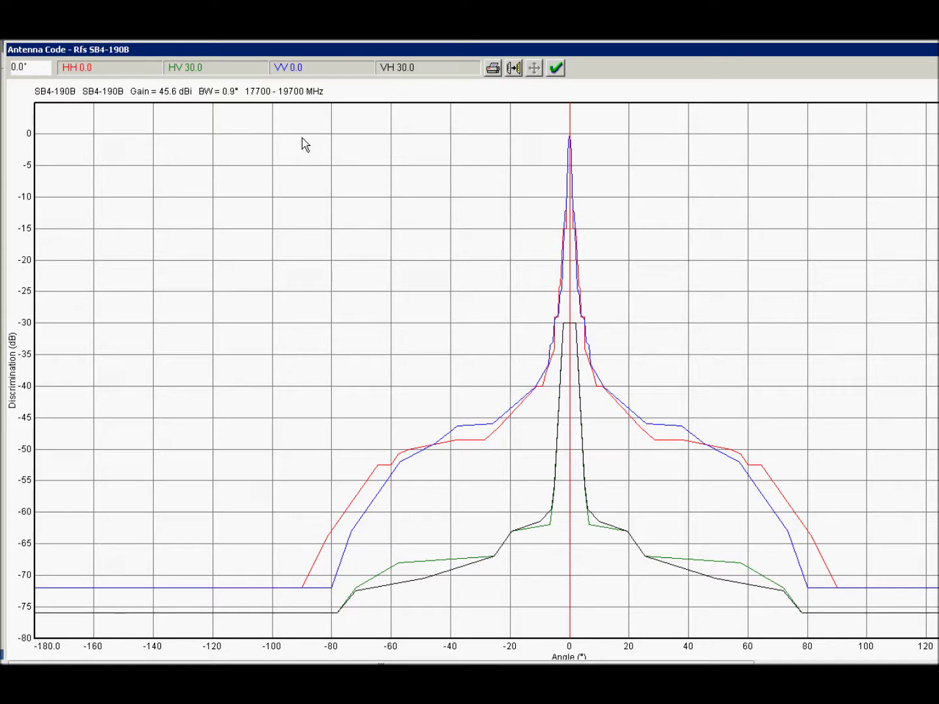
click(568, 169)
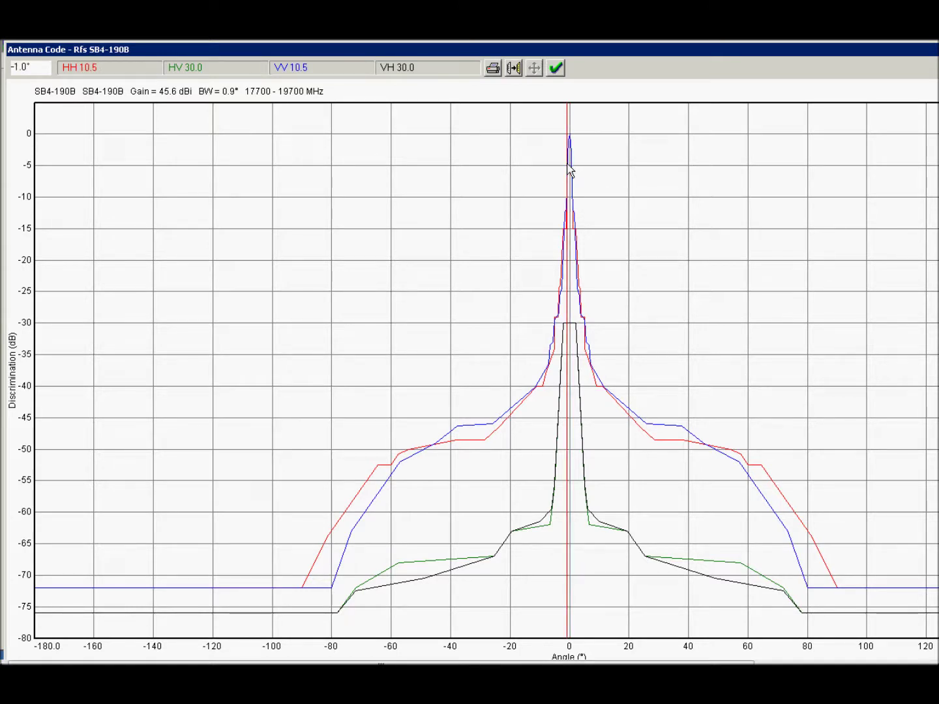
click(565, 168)
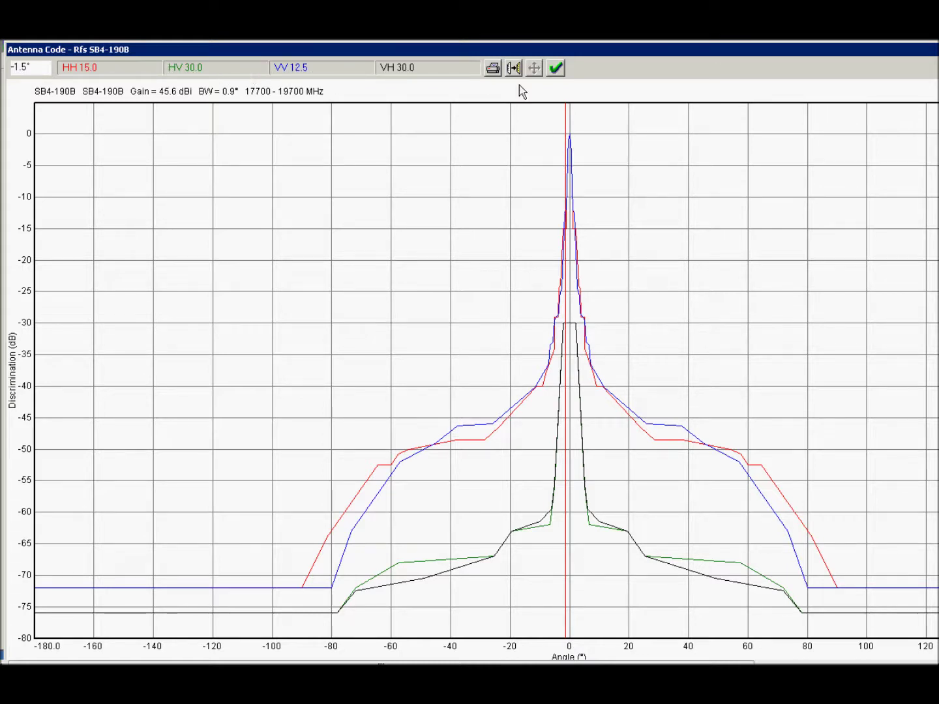
click(557, 68)
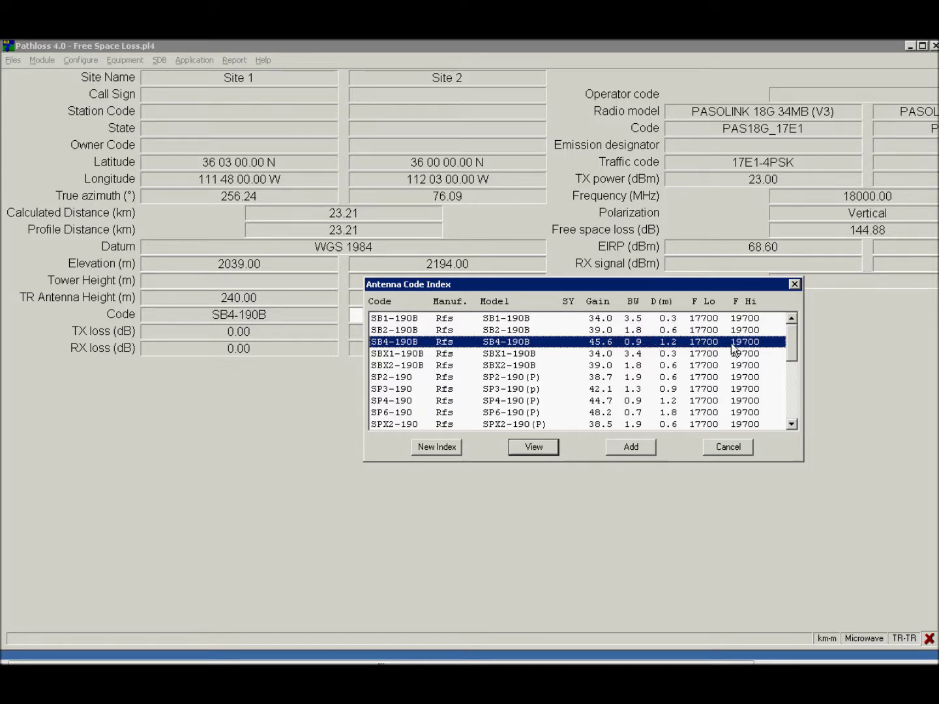
click(643, 445)
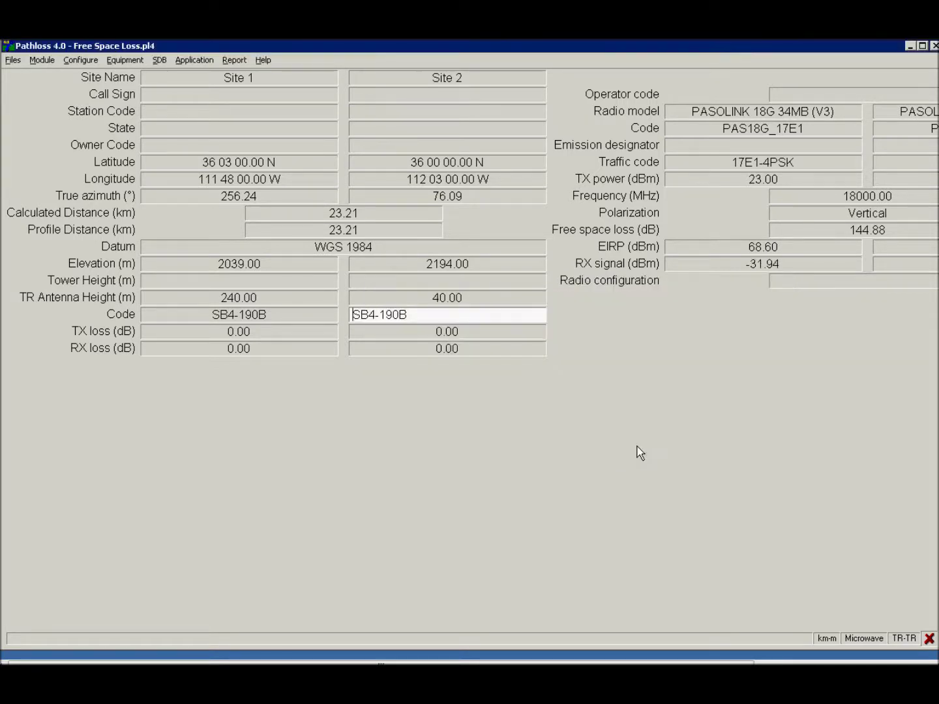
Review the TX channels, radio equipment and antenna data of the link in the microwave worksheet without changing them.
click(51, 63)
click(60, 113)
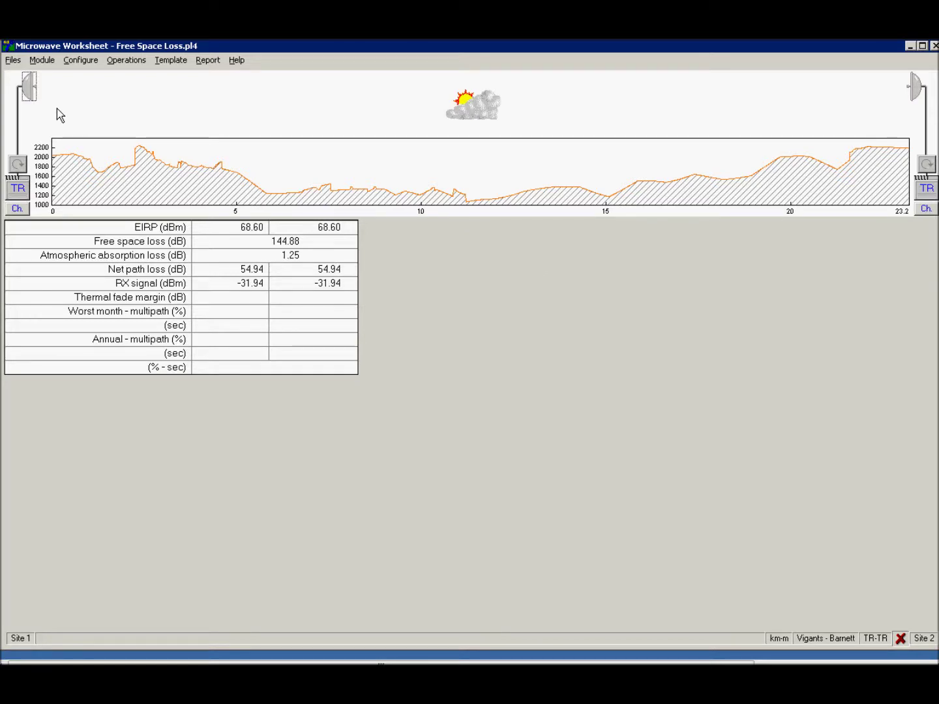
click(17, 209)
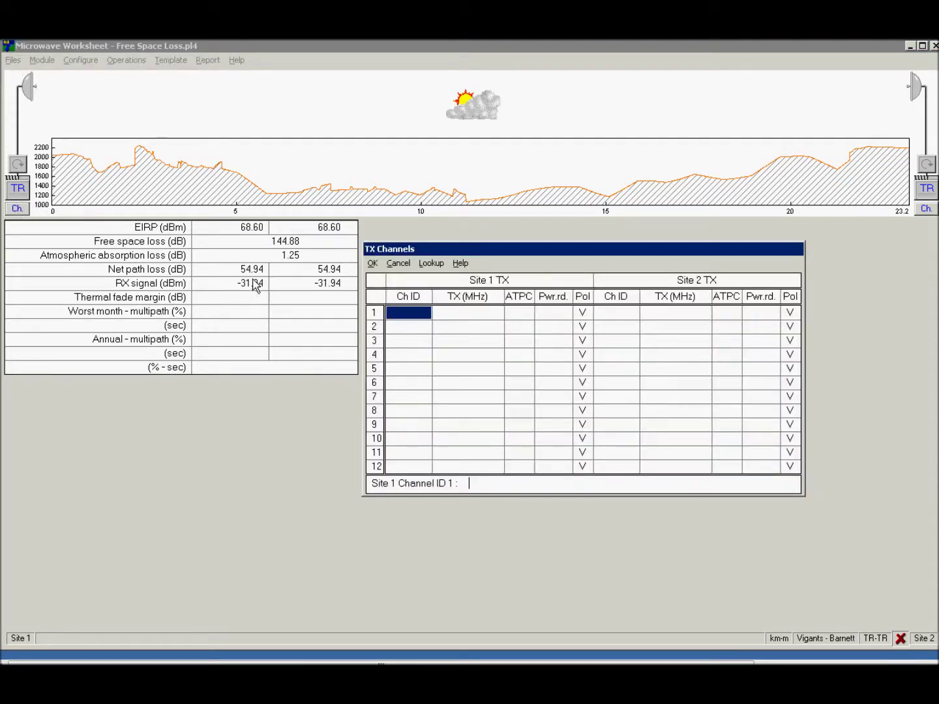
click(398, 263)
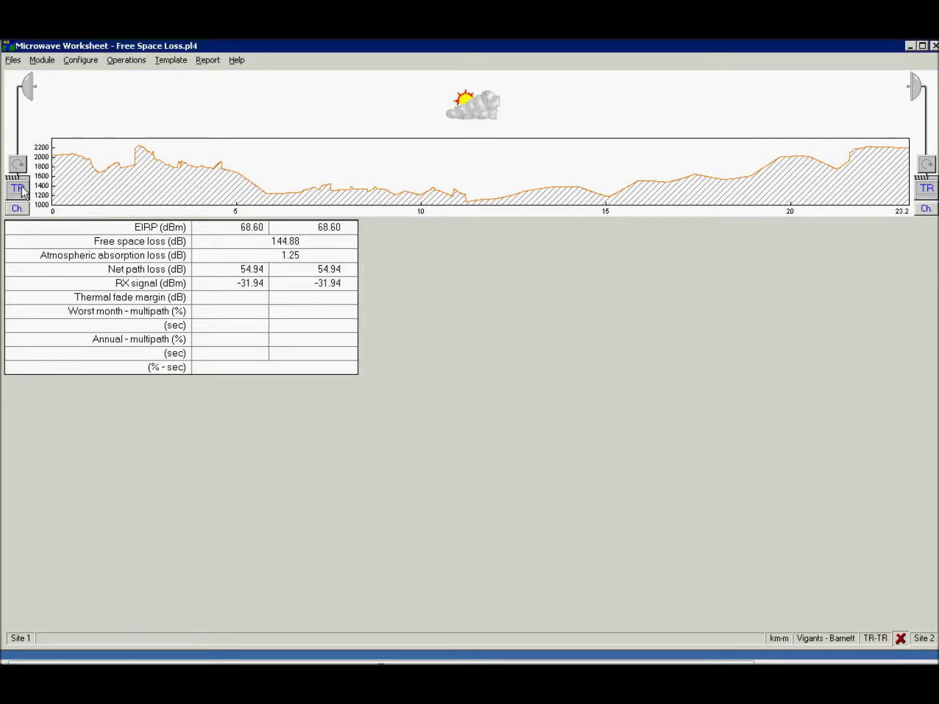
click(21, 188)
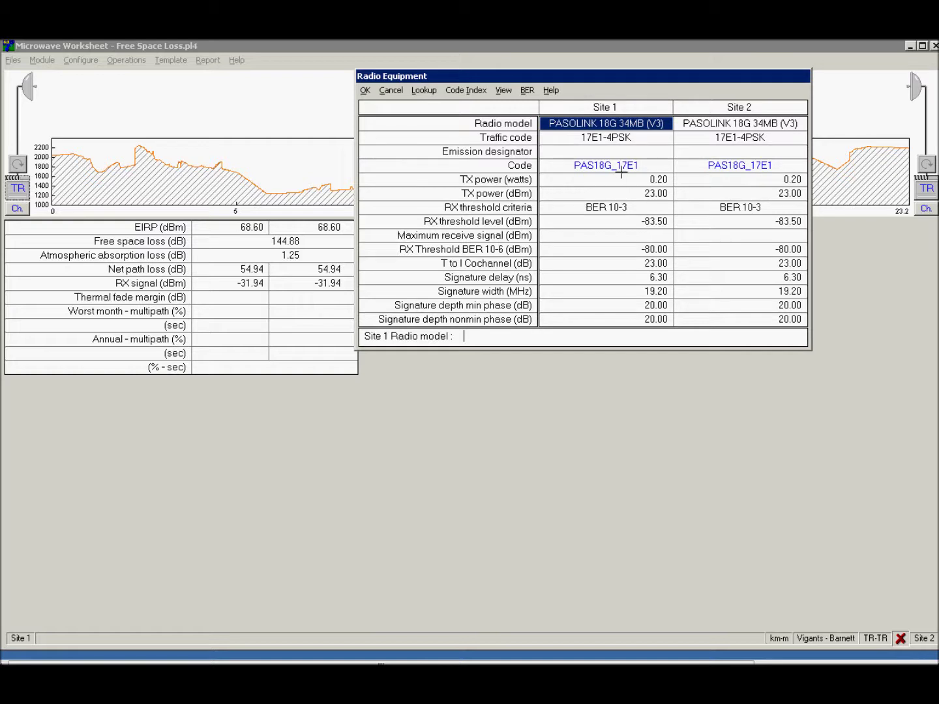
click(392, 91)
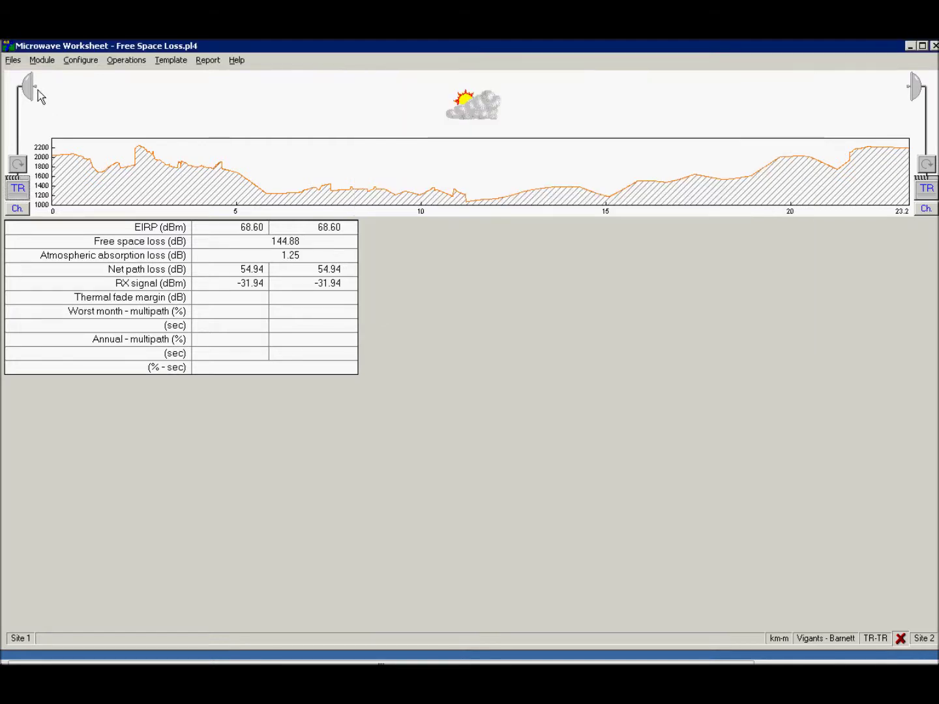
click(29, 89)
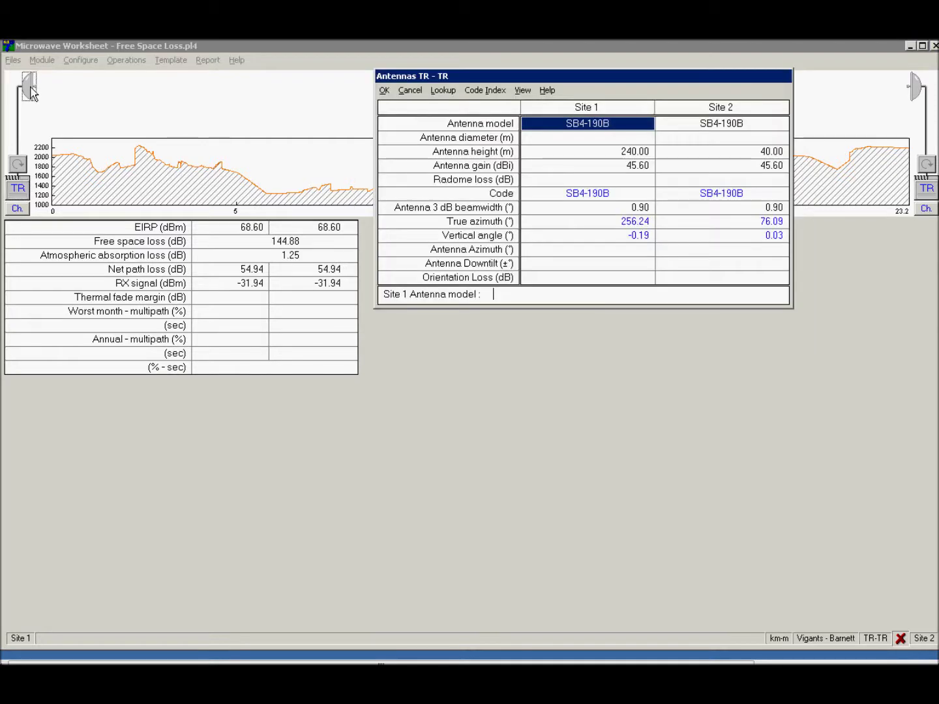
click(413, 94)
Load the rain file ITU_E.RAI from the ITU folder for the link, using the Crane rain method.
click(461, 109)
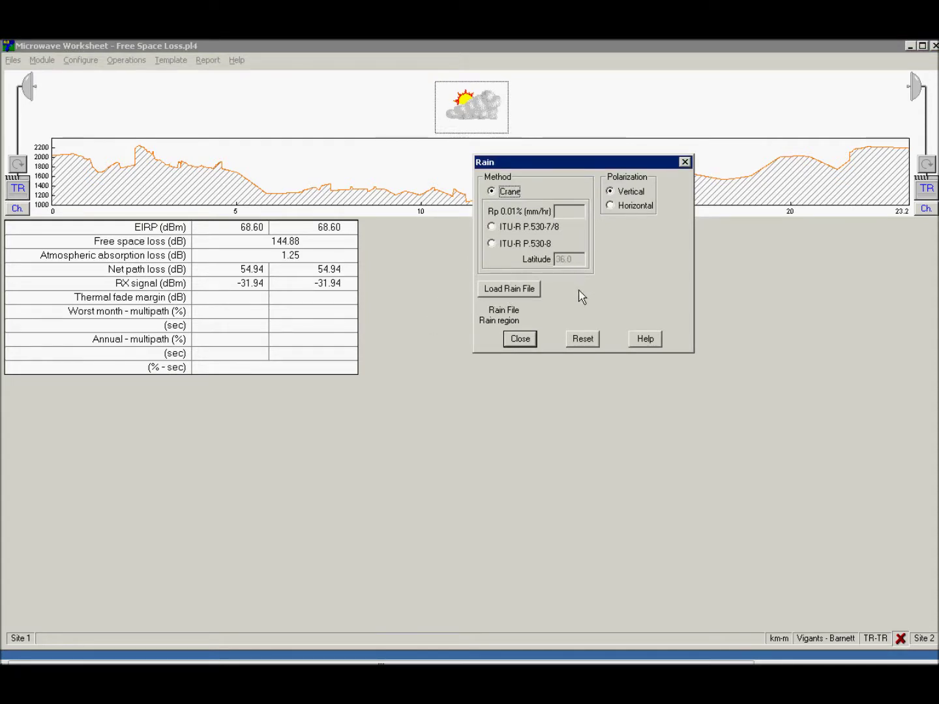
click(517, 245)
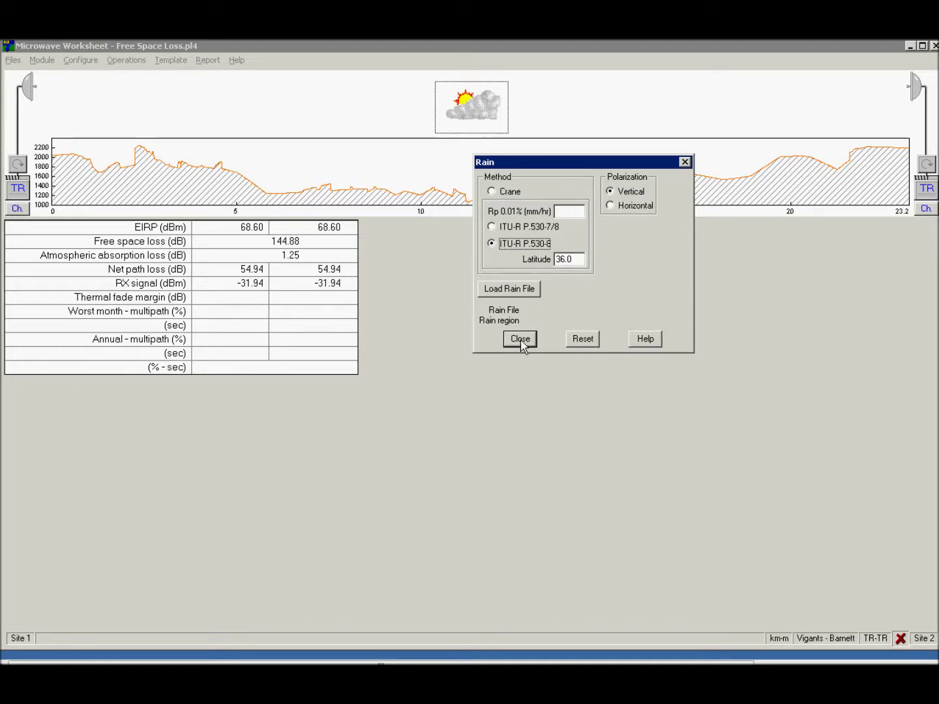
click(512, 195)
click(505, 291)
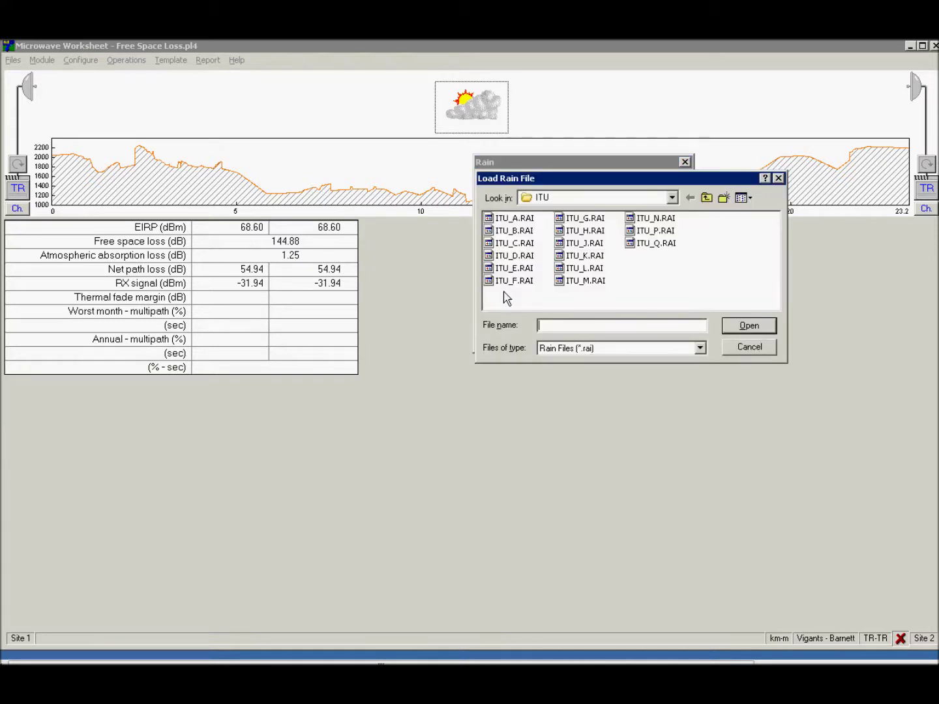
click(672, 199)
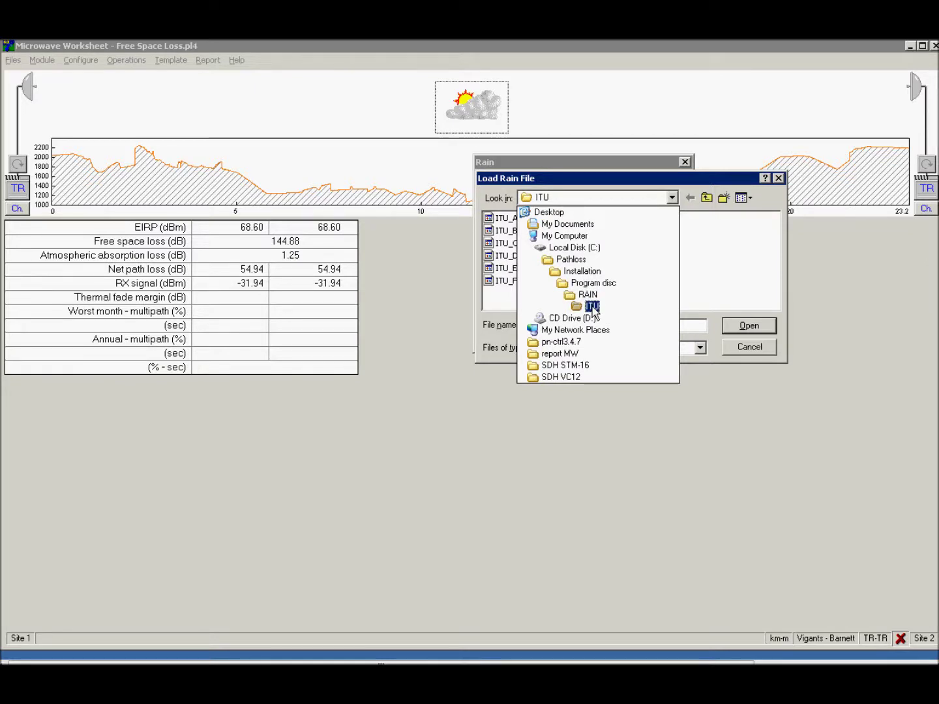
click(592, 307)
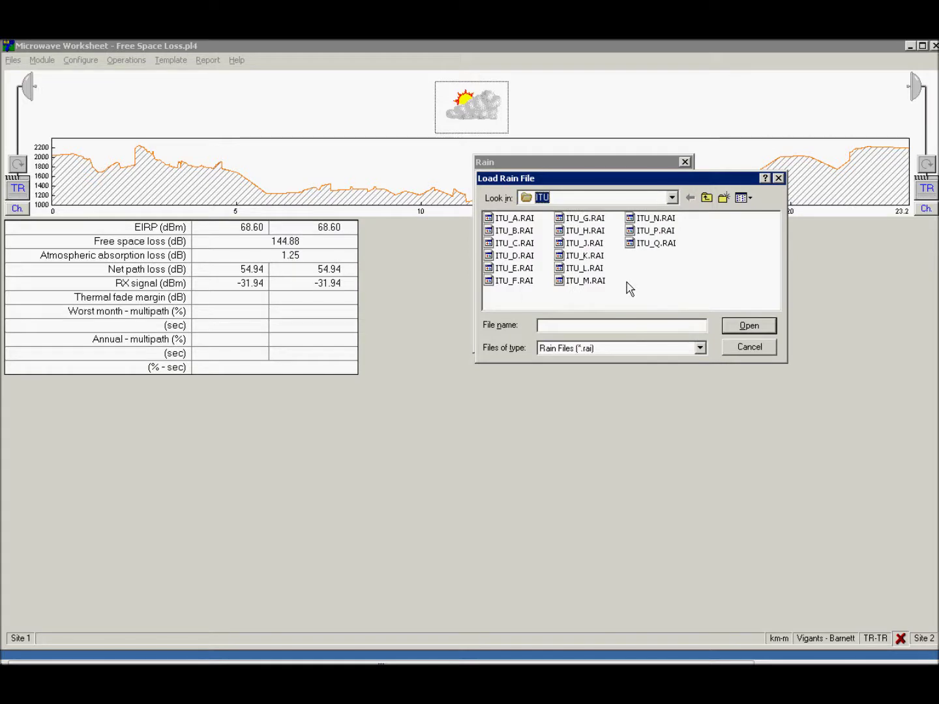
click(521, 270)
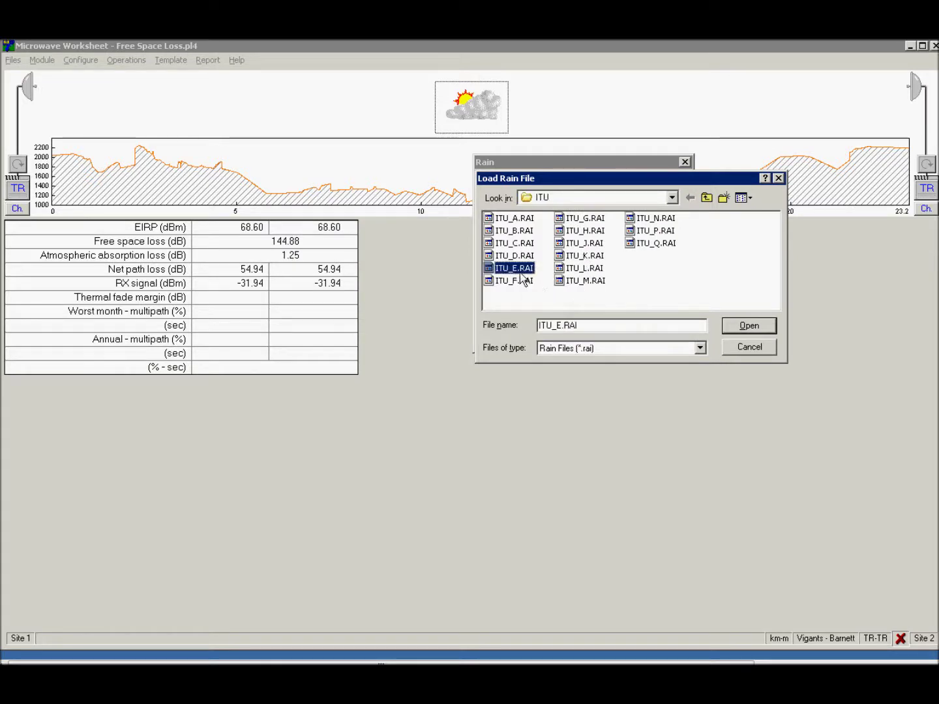
click(738, 331)
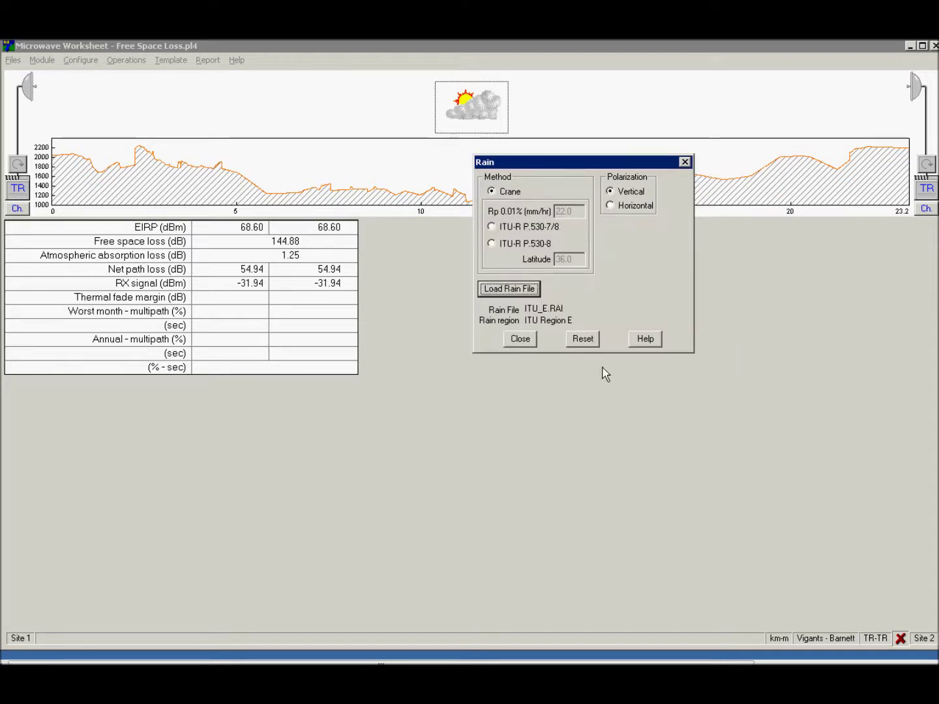
click(520, 339)
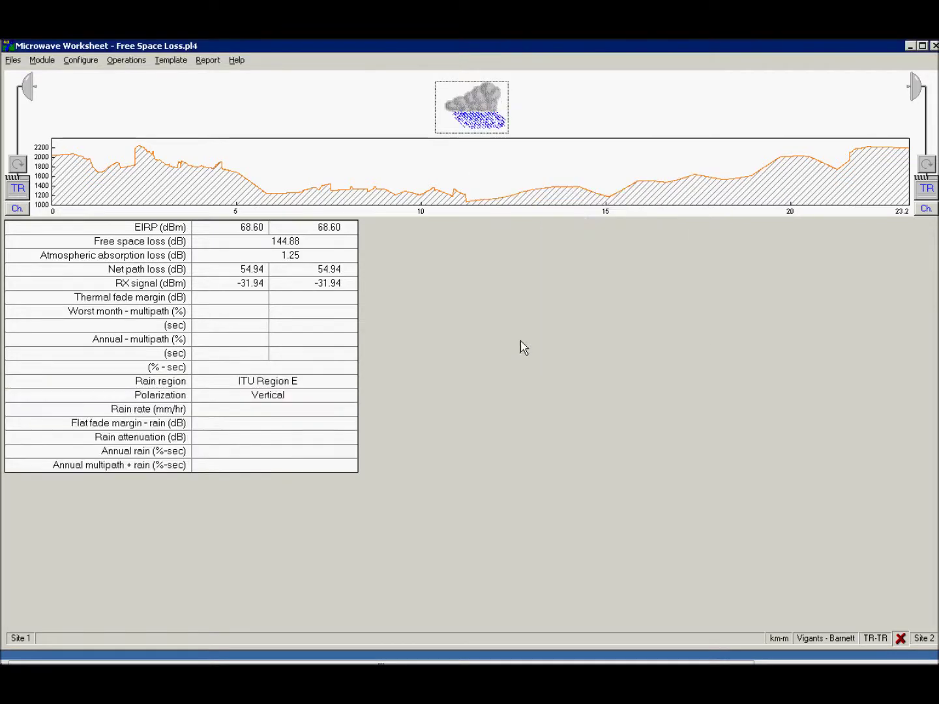
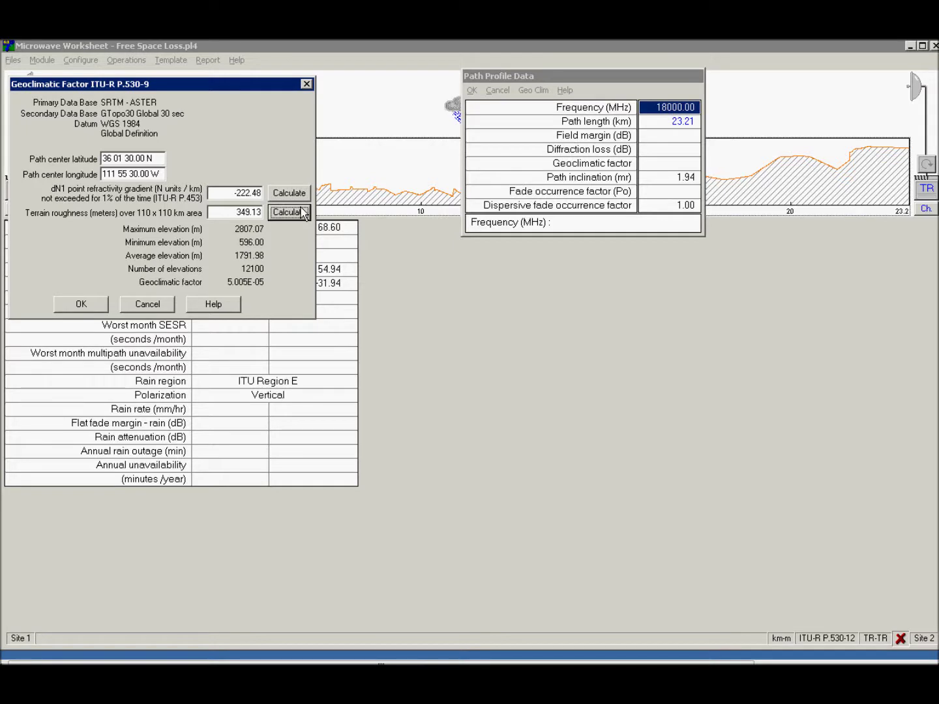
Apply the calculated ITU-R P.530-9 geoclimatic factor to the link's path profile data.
click(97, 305)
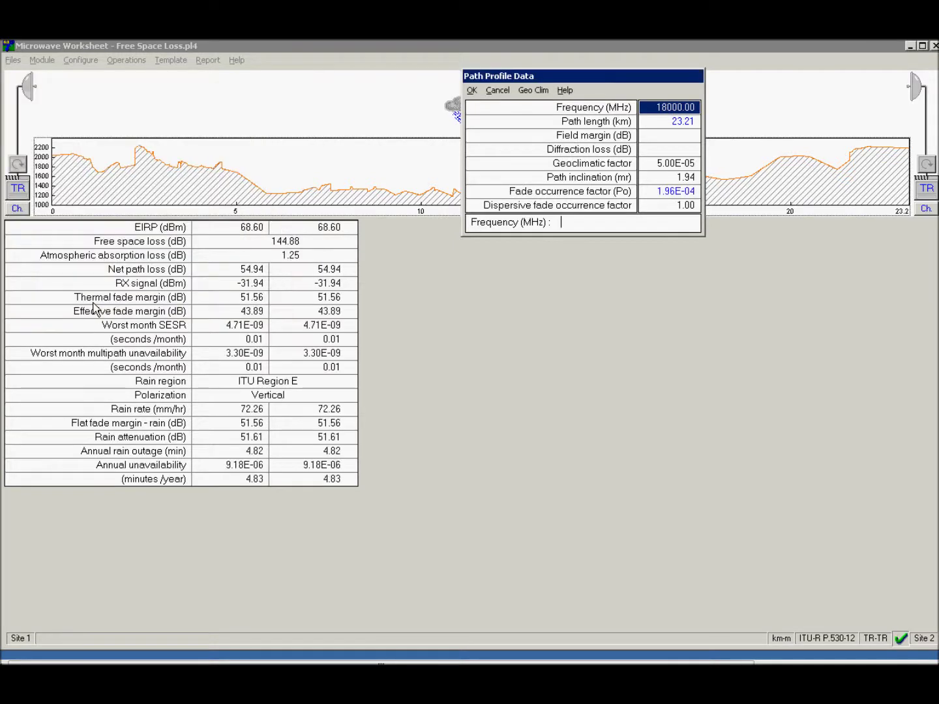
click(473, 92)
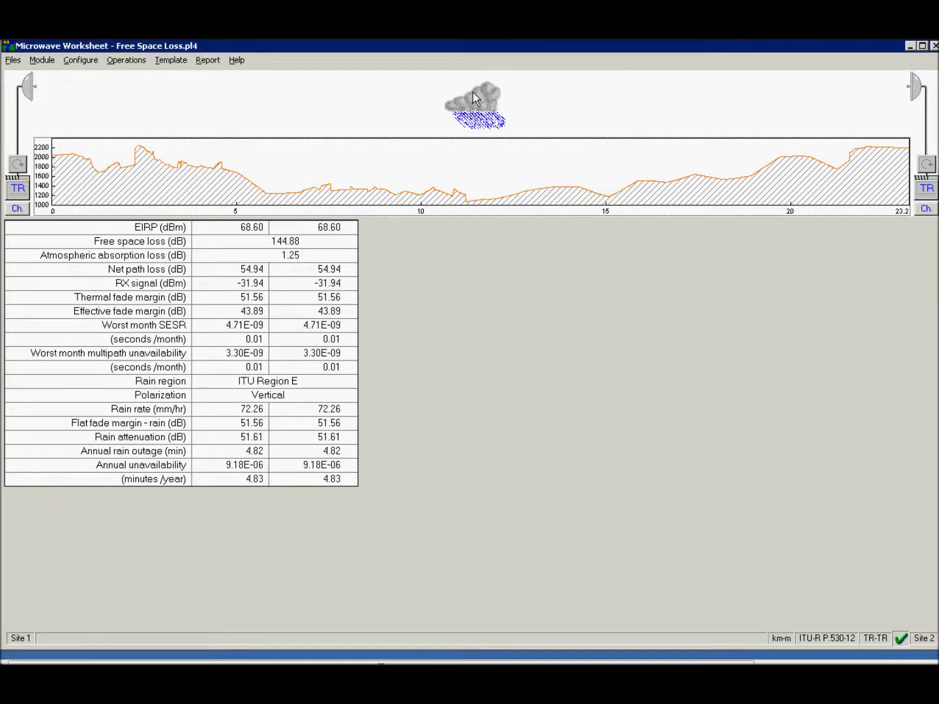
Generate the full report of the microwave worksheet, review the link's performance values and close the report.
click(41, 62)
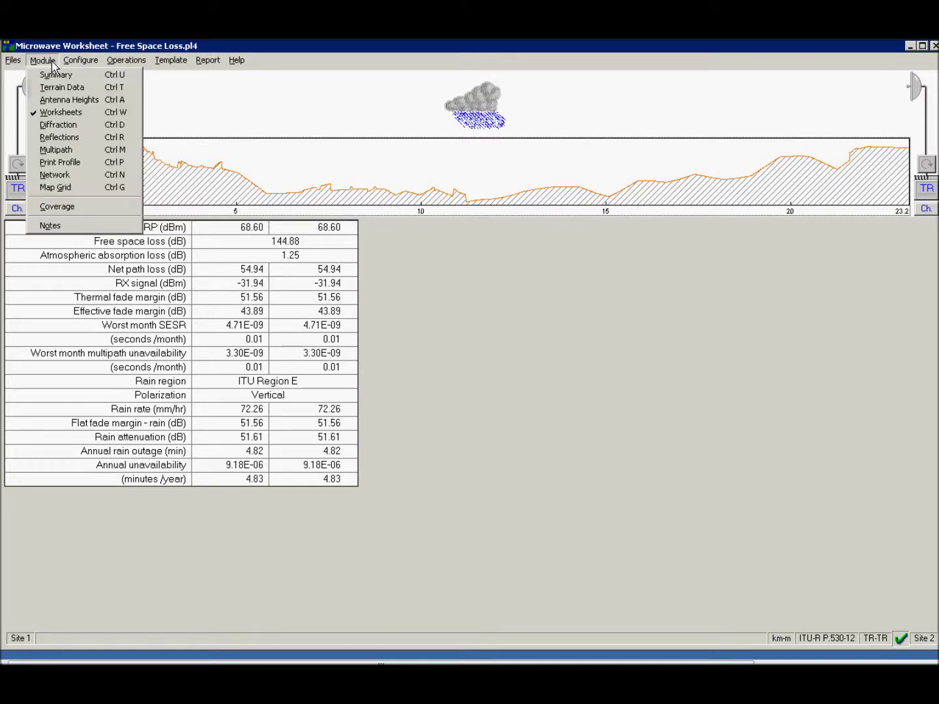
click(208, 61)
click(208, 61)
click(209, 62)
click(209, 60)
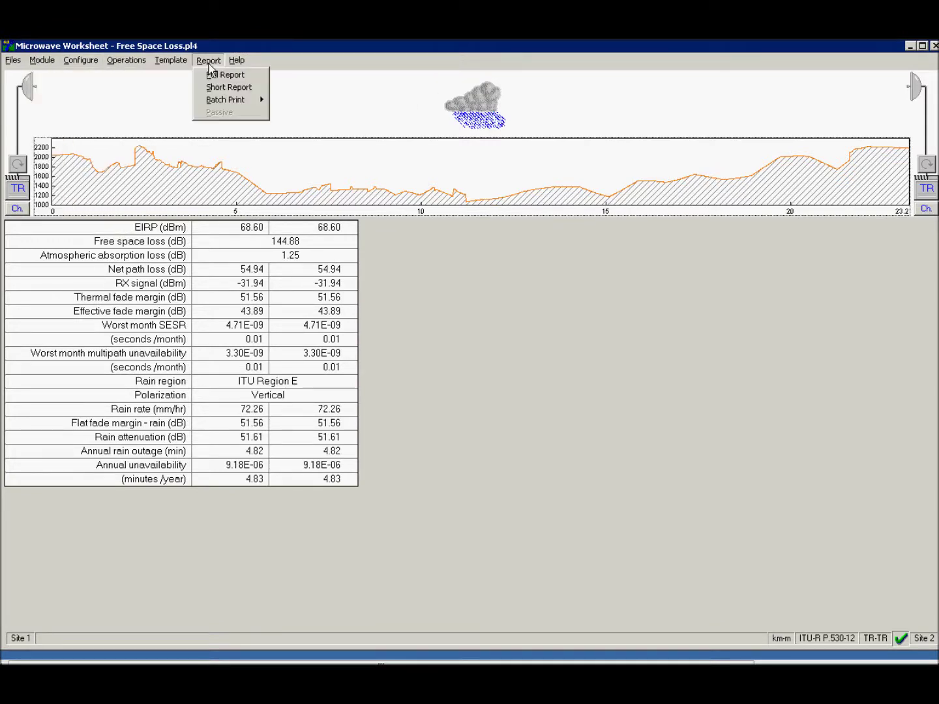
click(209, 73)
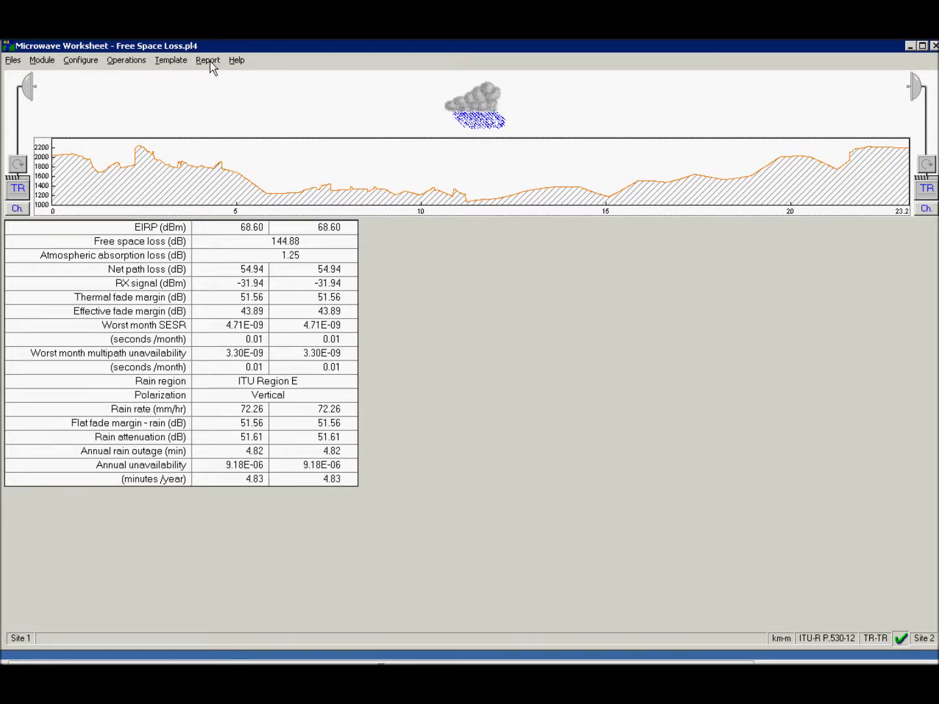
click(210, 62)
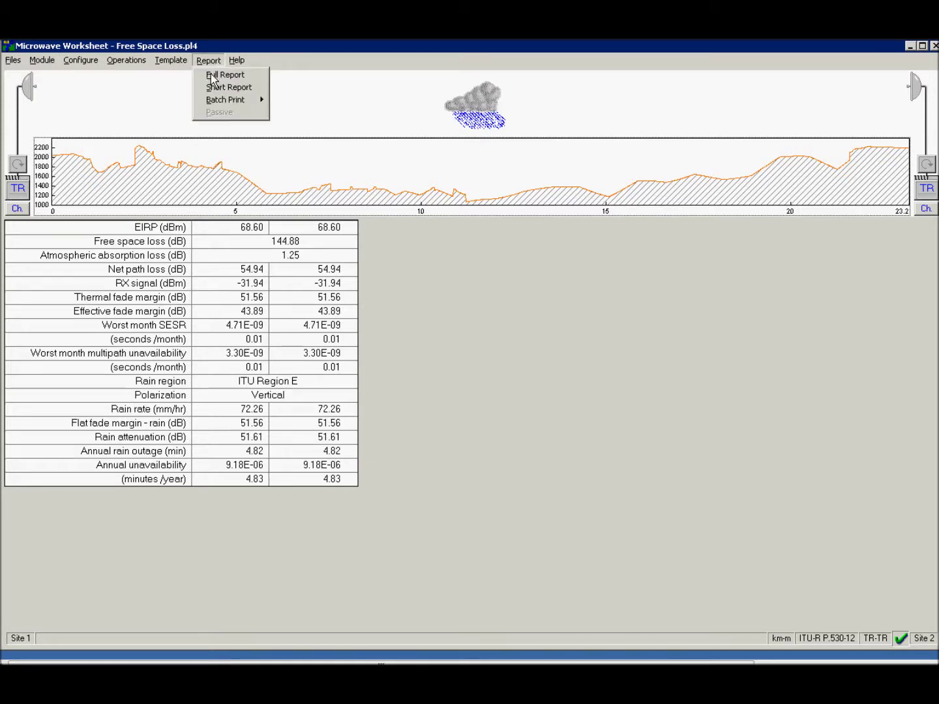
click(210, 76)
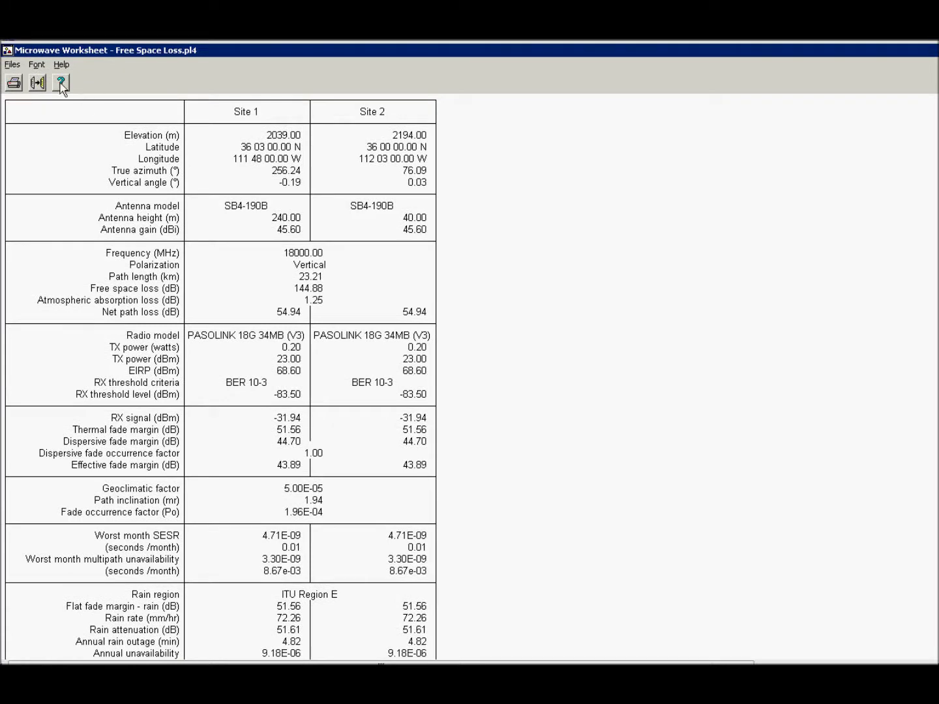
click(13, 65)
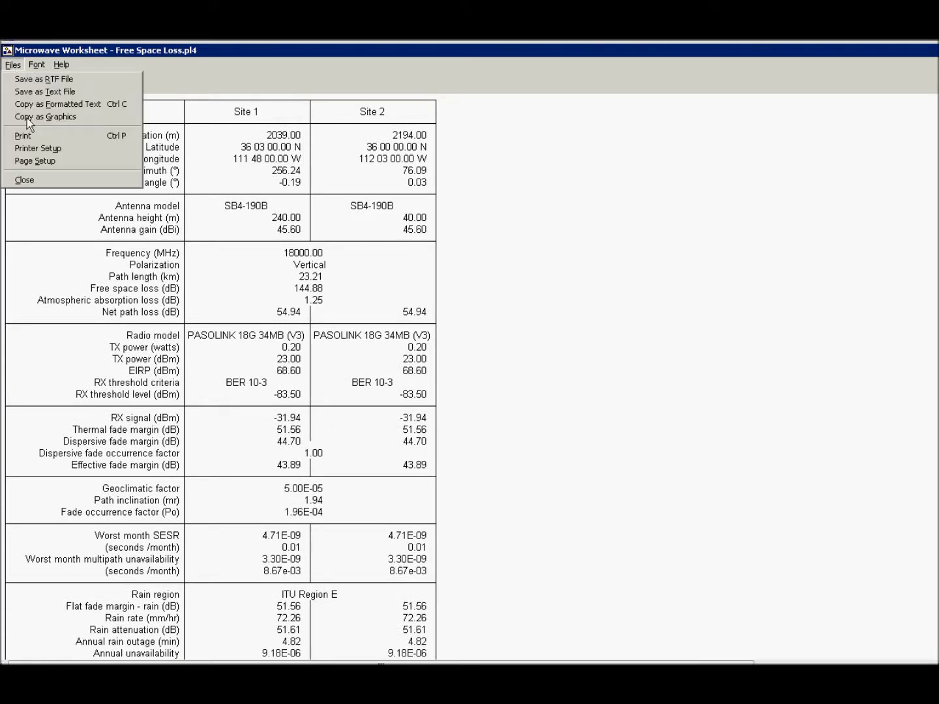
click(25, 180)
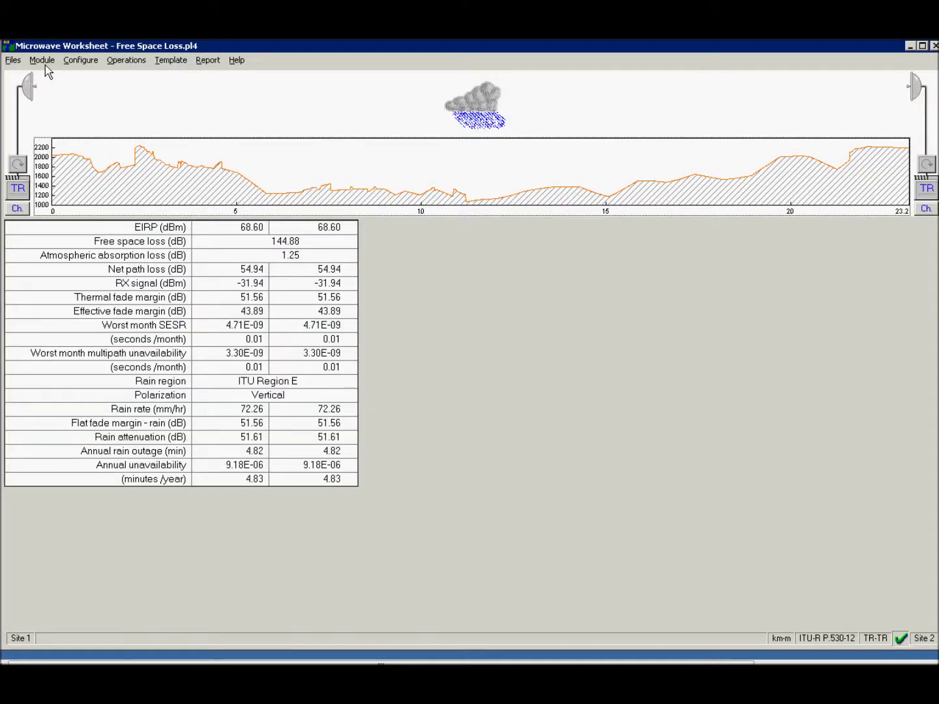
Return to the link summary and replace the radio at both sites with PASONEO_18GSTM1 from the PASO_NEO 18G-Rev folder, using 10-3 parameters.
click(43, 61)
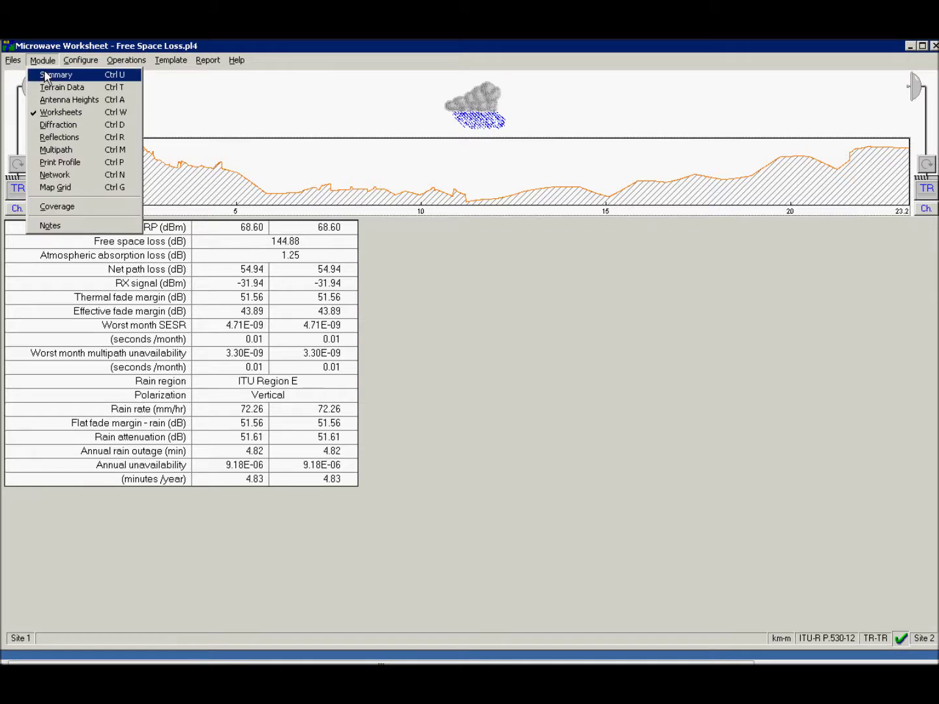
click(46, 75)
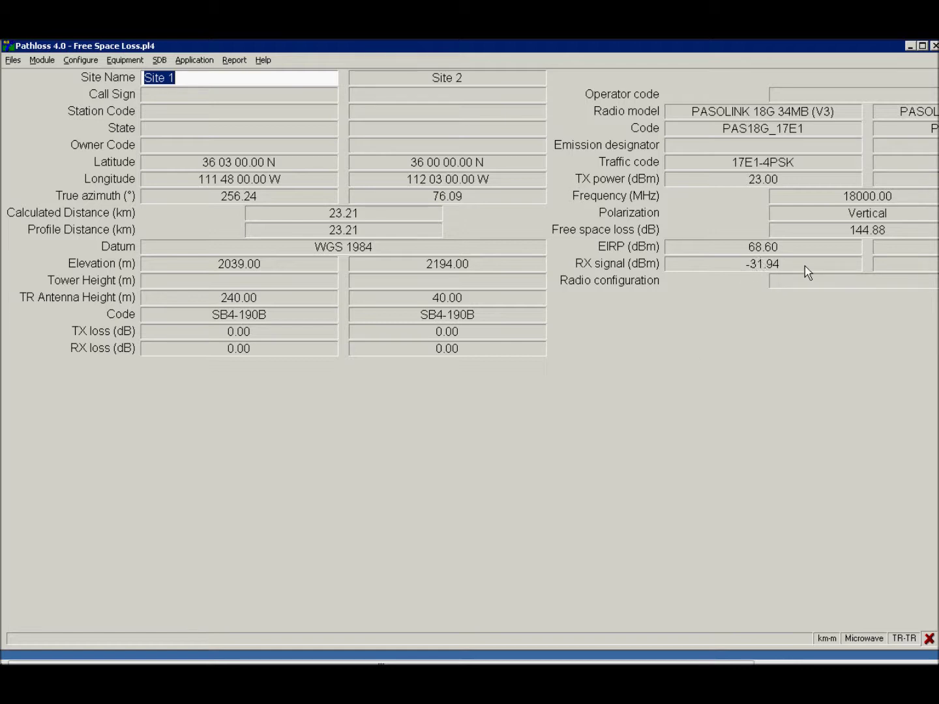
click(816, 132)
click(816, 132)
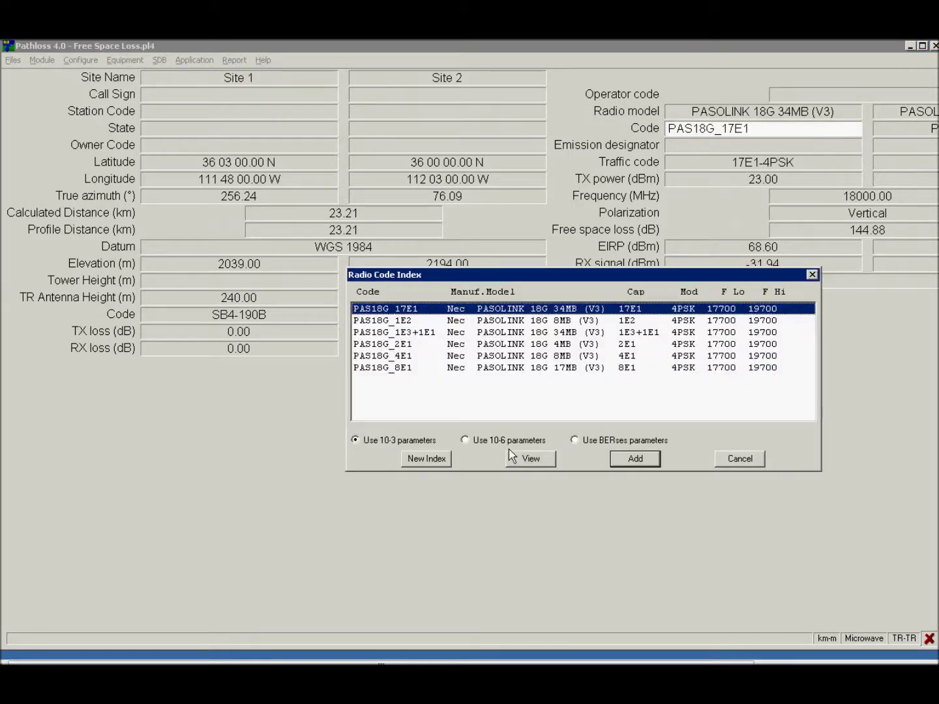
click(444, 463)
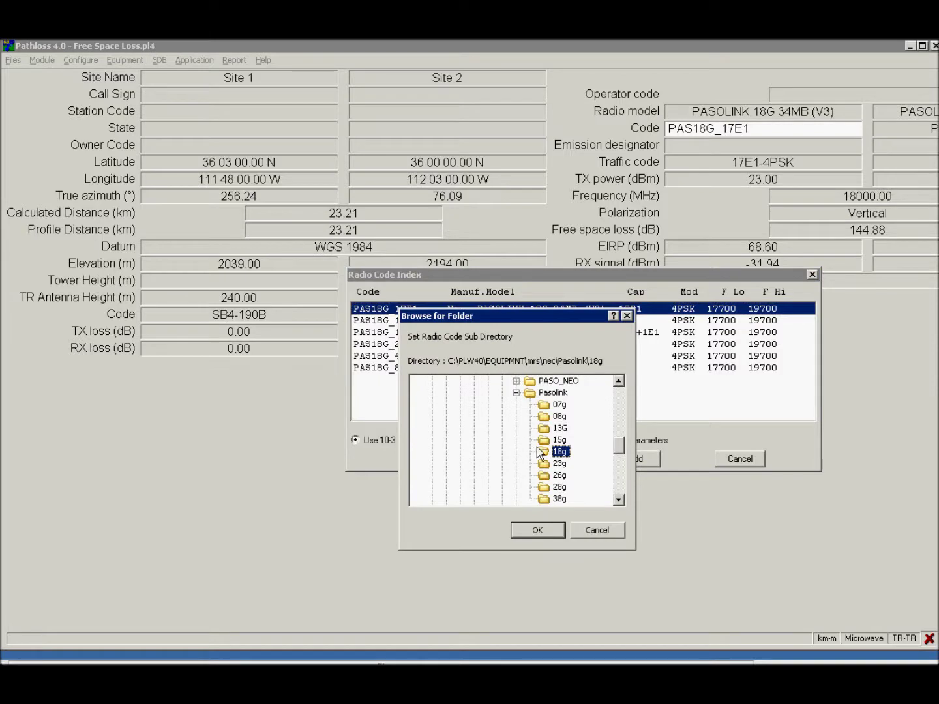
click(517, 392)
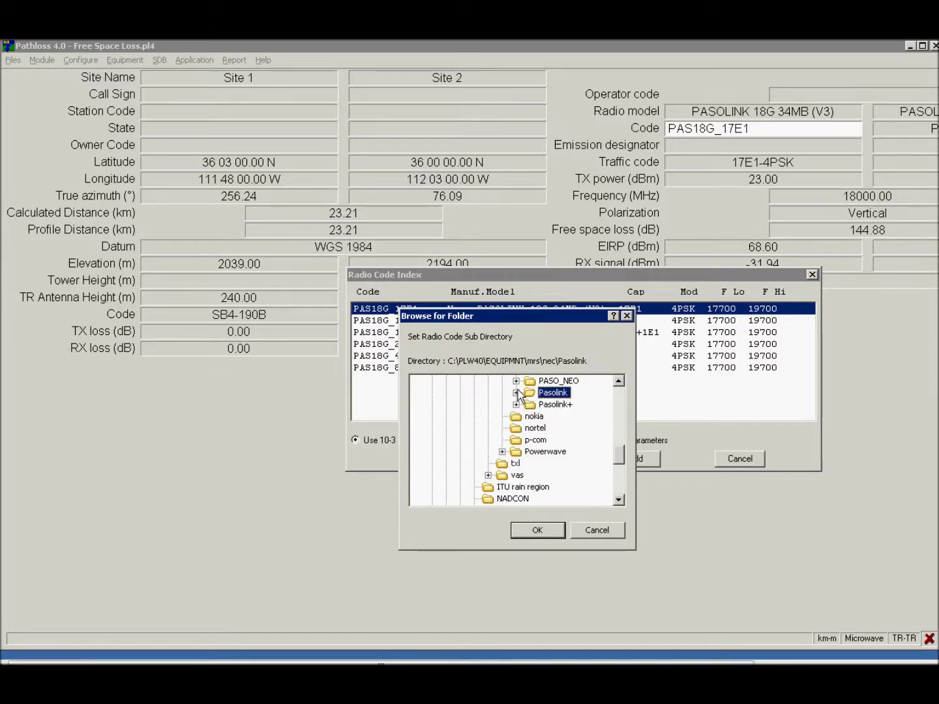
click(516, 381)
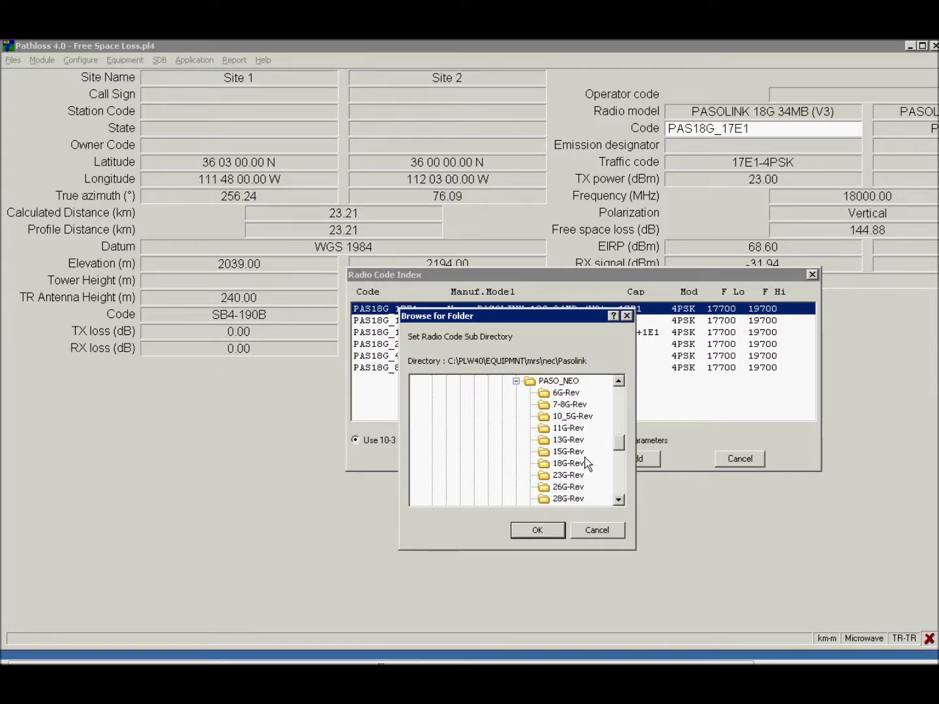
click(569, 463)
click(548, 530)
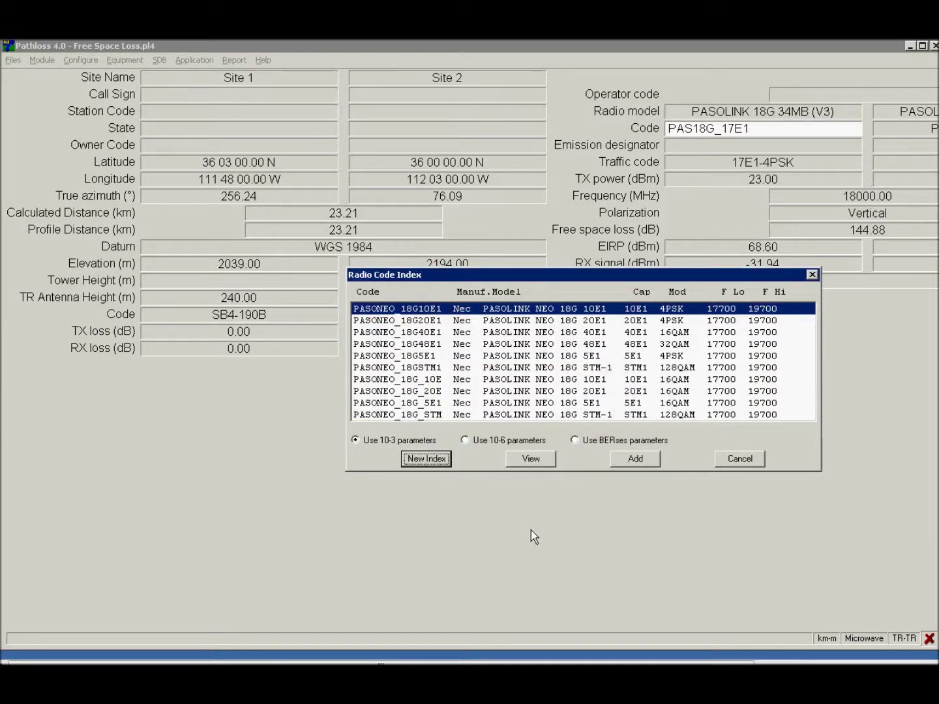
click(431, 369)
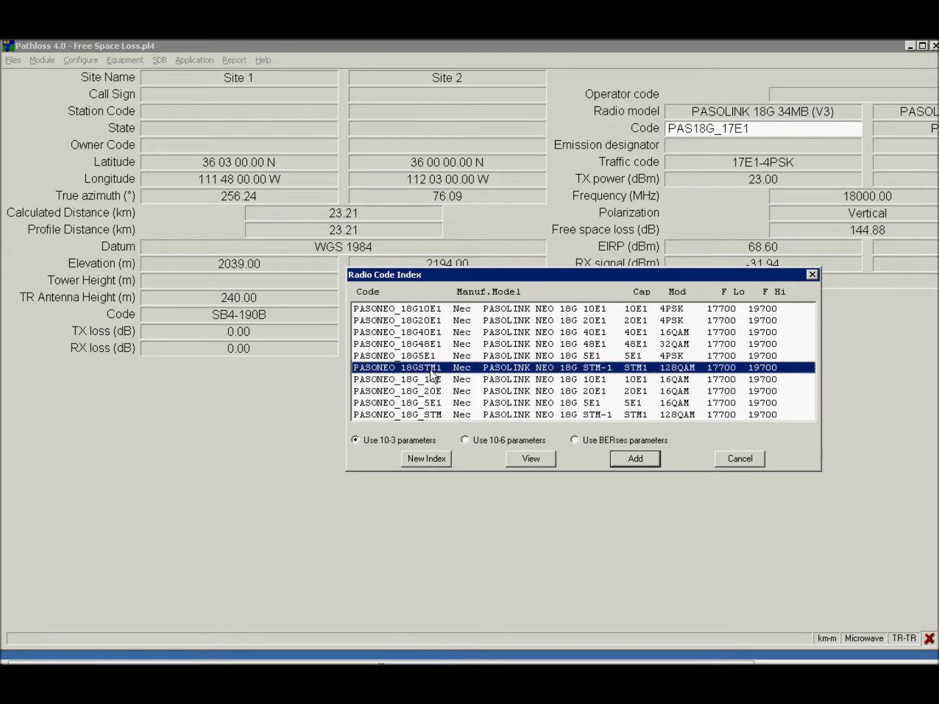
click(641, 460)
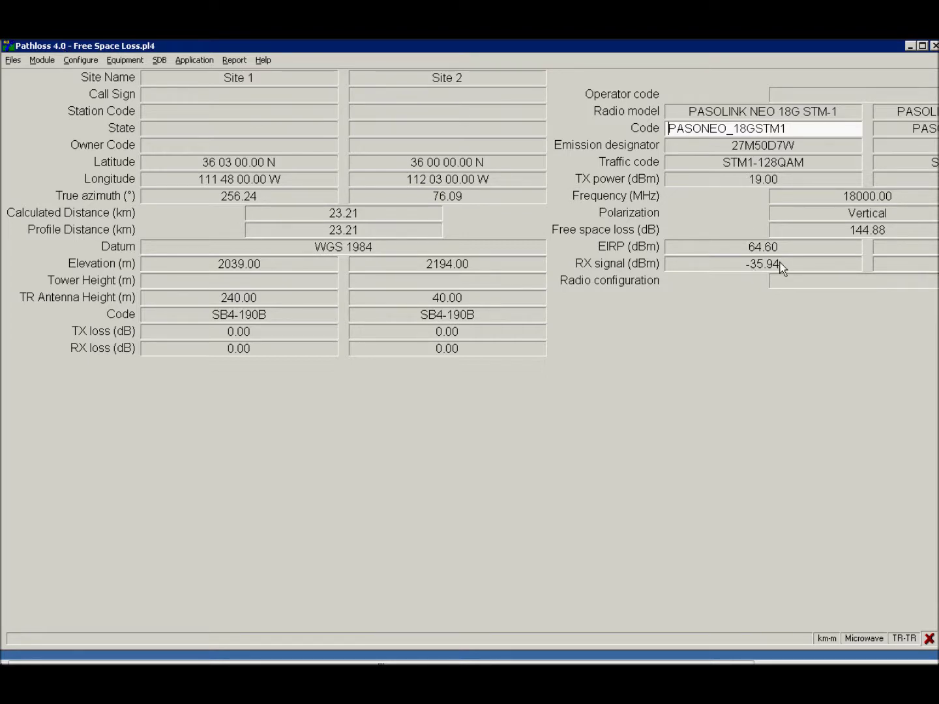
Check the link's annual unavailability with the PASOLINK NEO 18G STM-1 radio in the microwave worksheet and return to the summary.
click(53, 63)
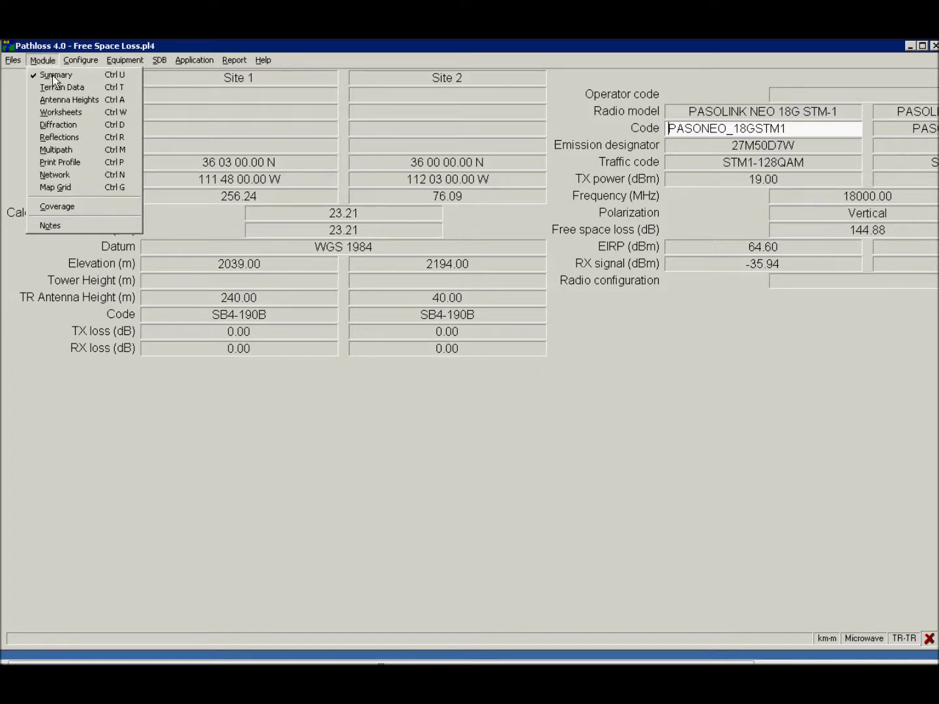
click(61, 114)
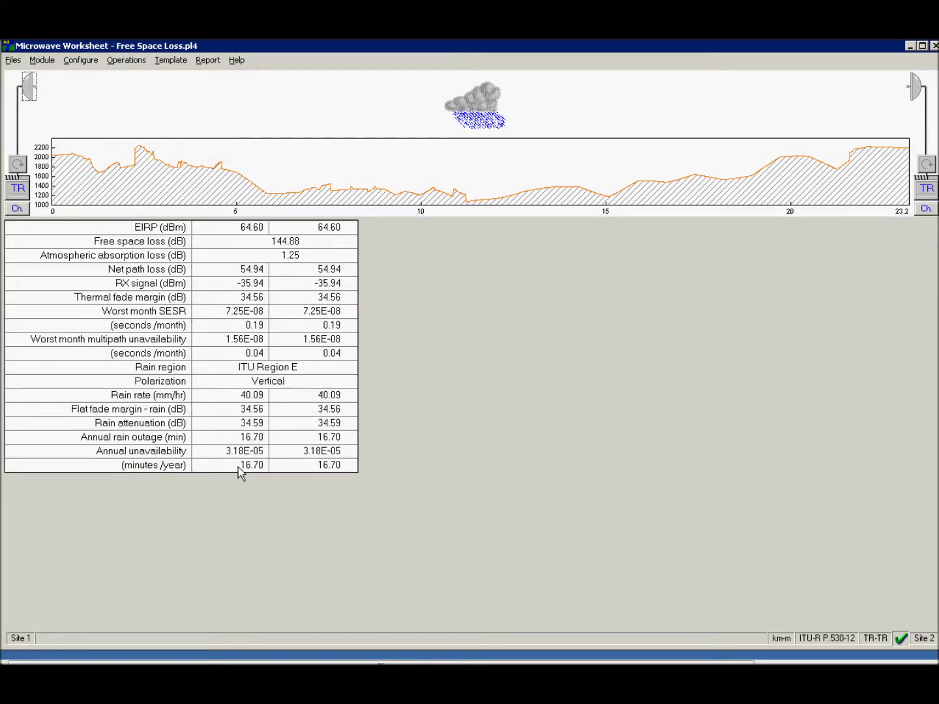
click(46, 62)
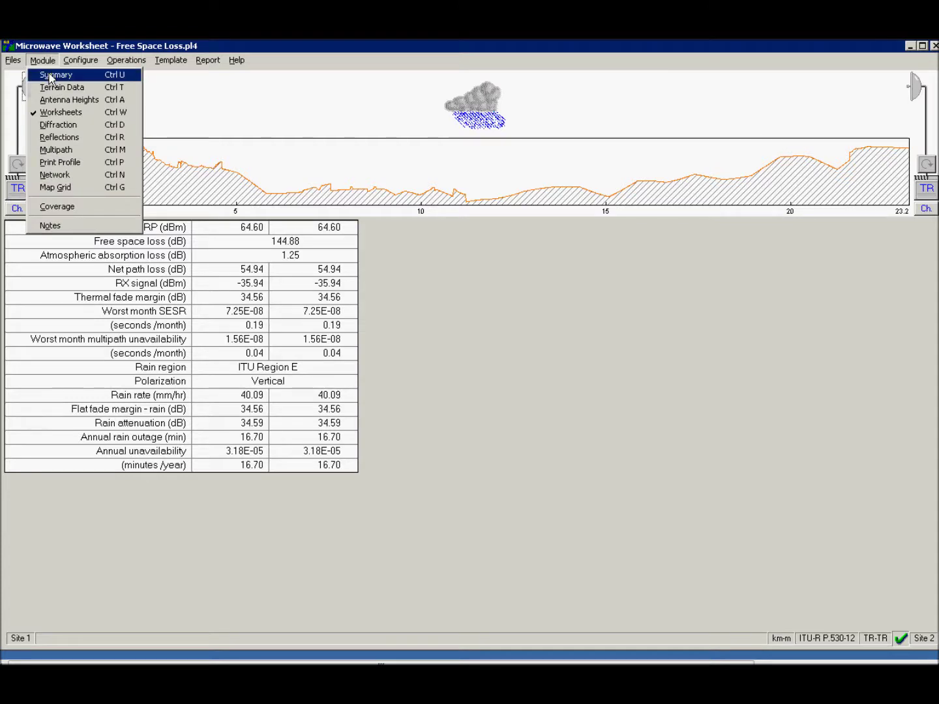
click(50, 76)
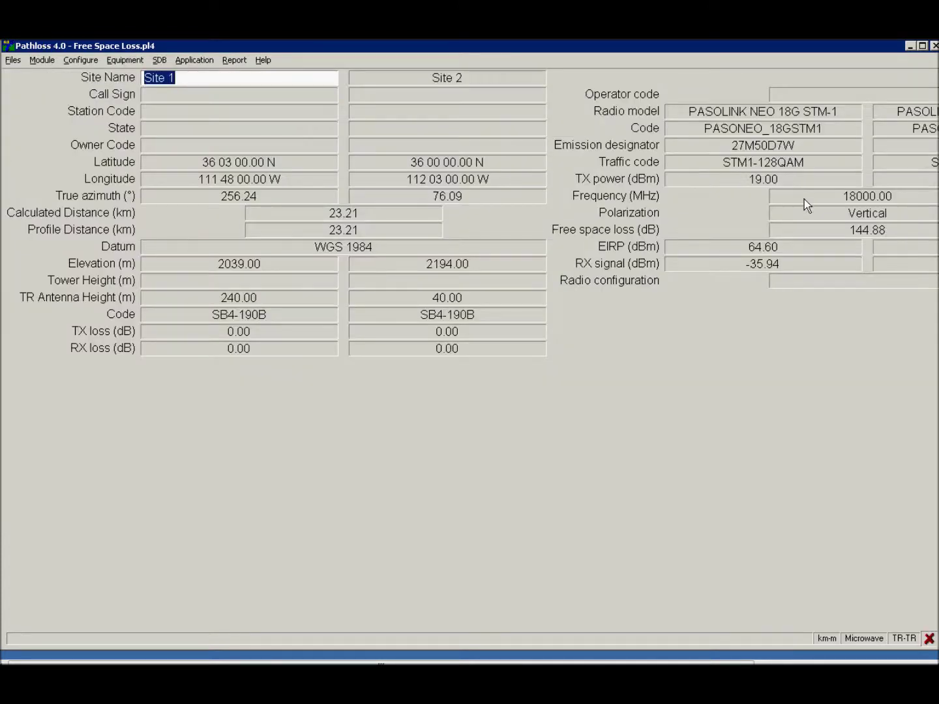
Set the link frequency to 13000 MHz in the summary.
click(836, 203)
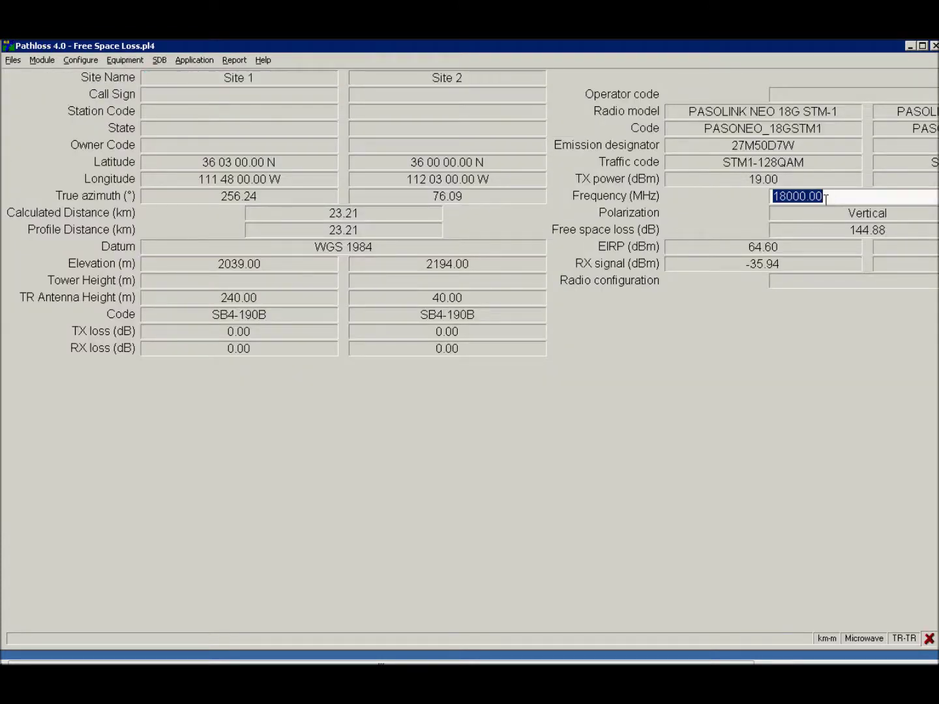
click(787, 196)
key(BackSpace)
text(3)
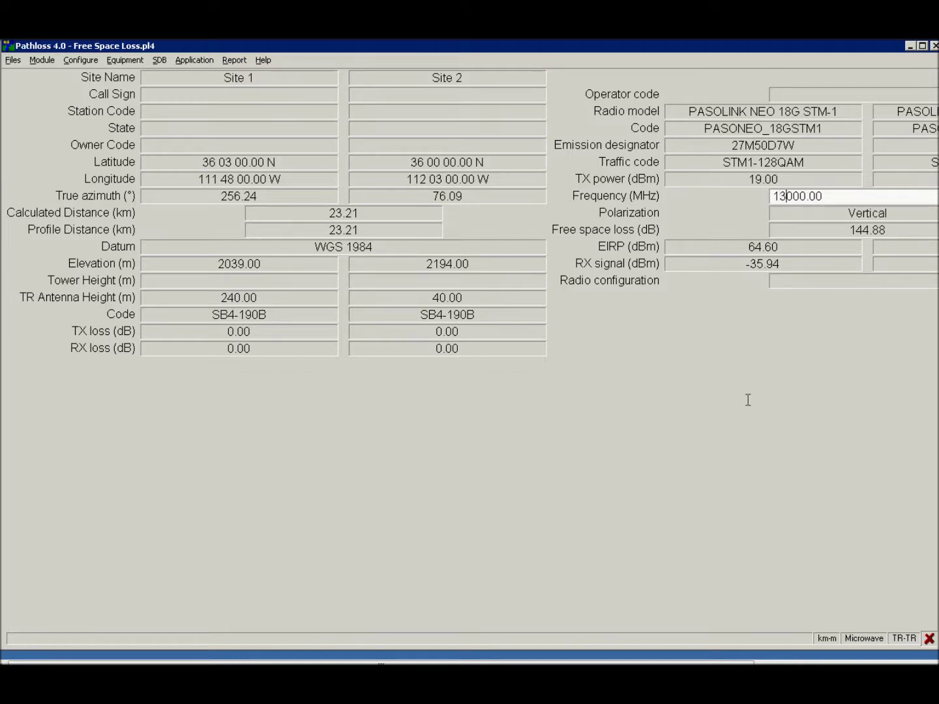
Replace the link's radio with PASONEO_13G_STM from the PASO_NEO 13G-Rev folder, using 10-3 parameters.
click(772, 128)
click(771, 129)
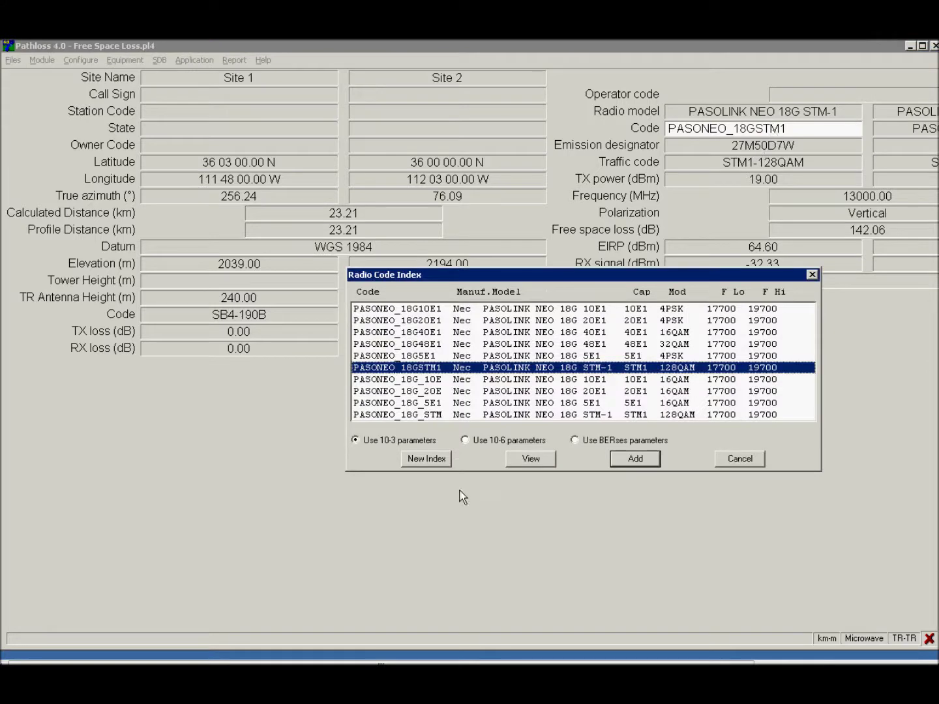
click(415, 461)
click(569, 439)
click(537, 529)
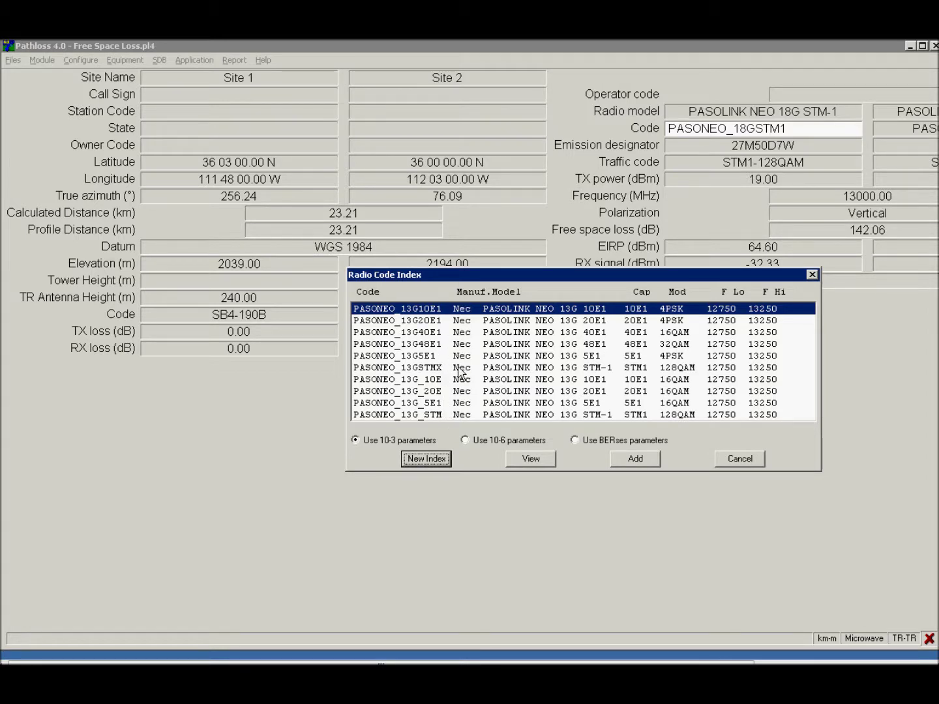
click(450, 416)
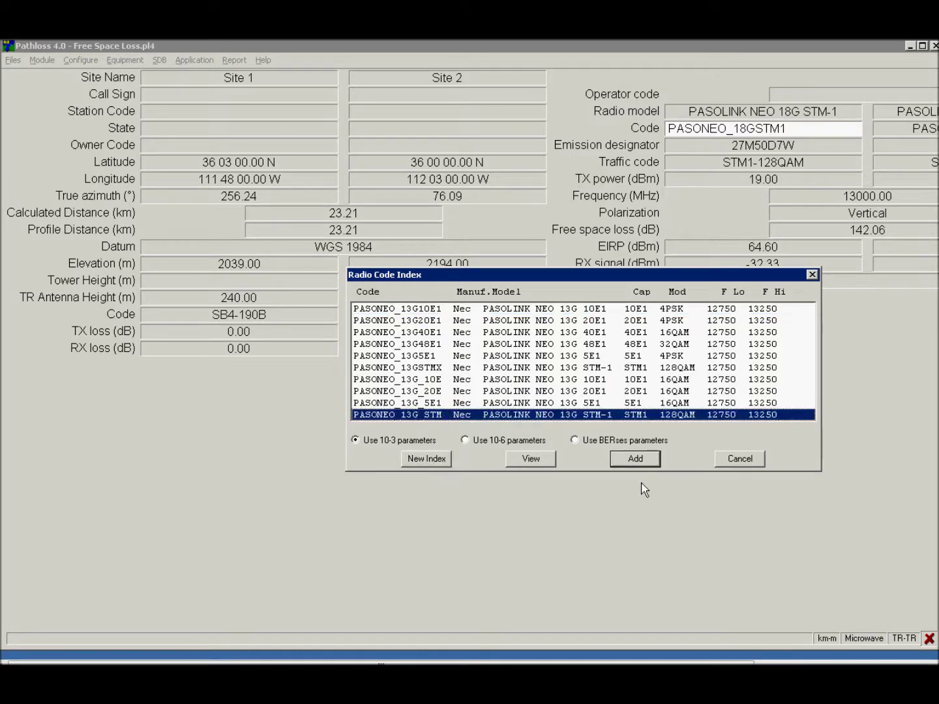
click(636, 460)
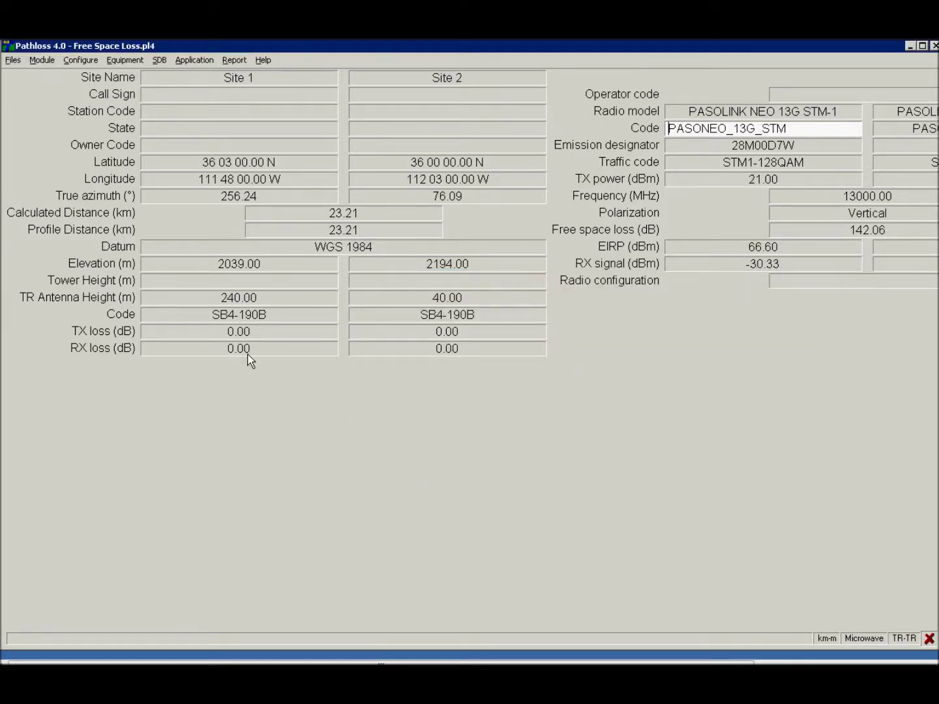
Load the antenna index from the RFS Solid Parabolic Antennas 127 folder for Site 1 and select antenna SB4-127.
click(267, 316)
click(267, 315)
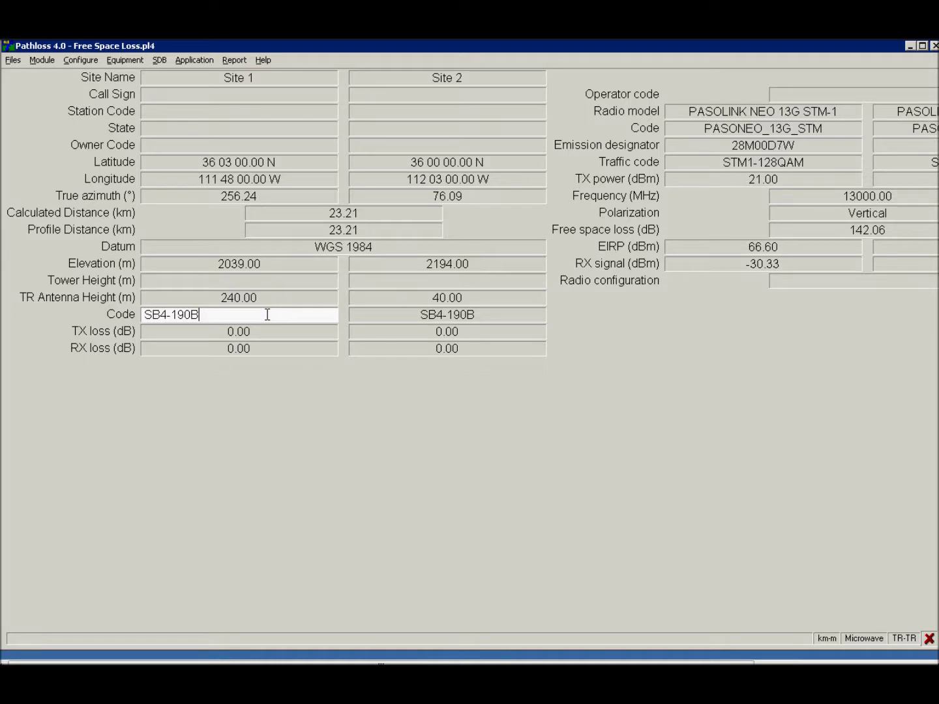
key(F2)
click(436, 448)
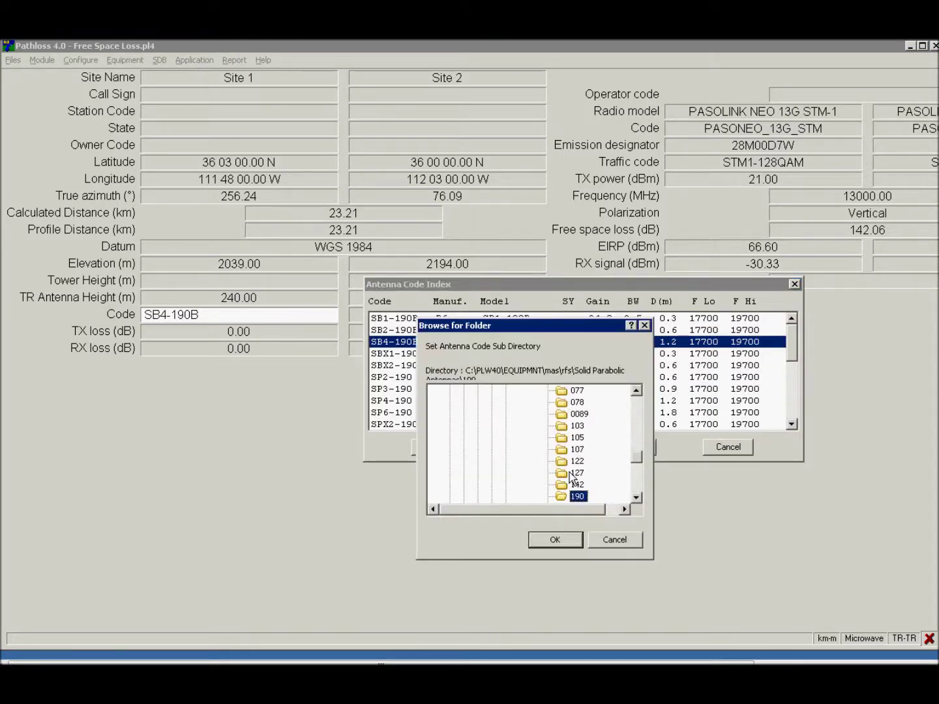
click(576, 473)
click(574, 542)
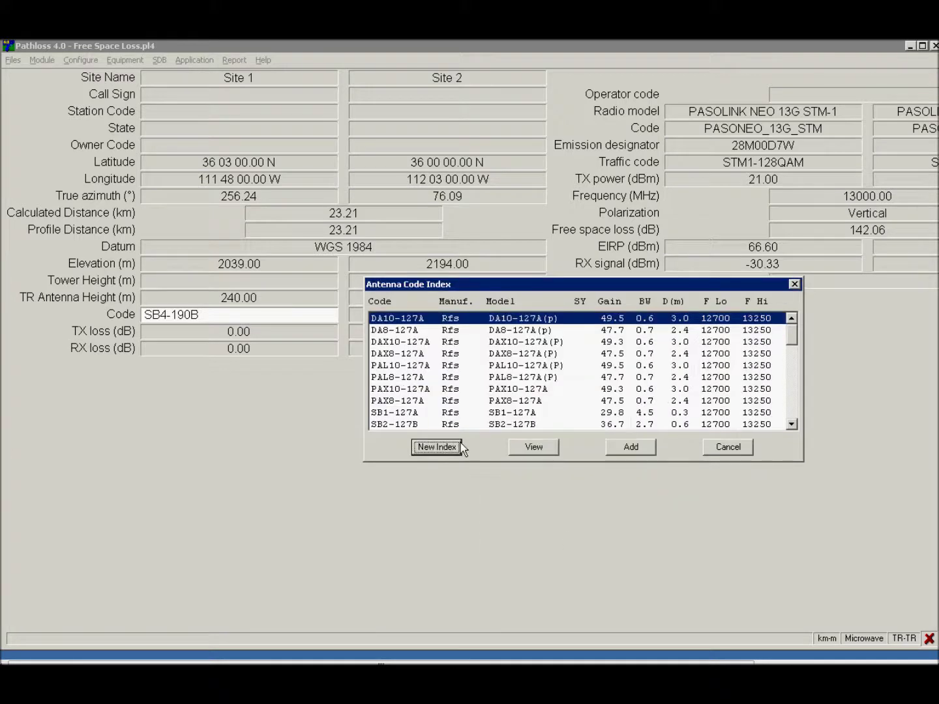
scroll(521, 402, down, 2)
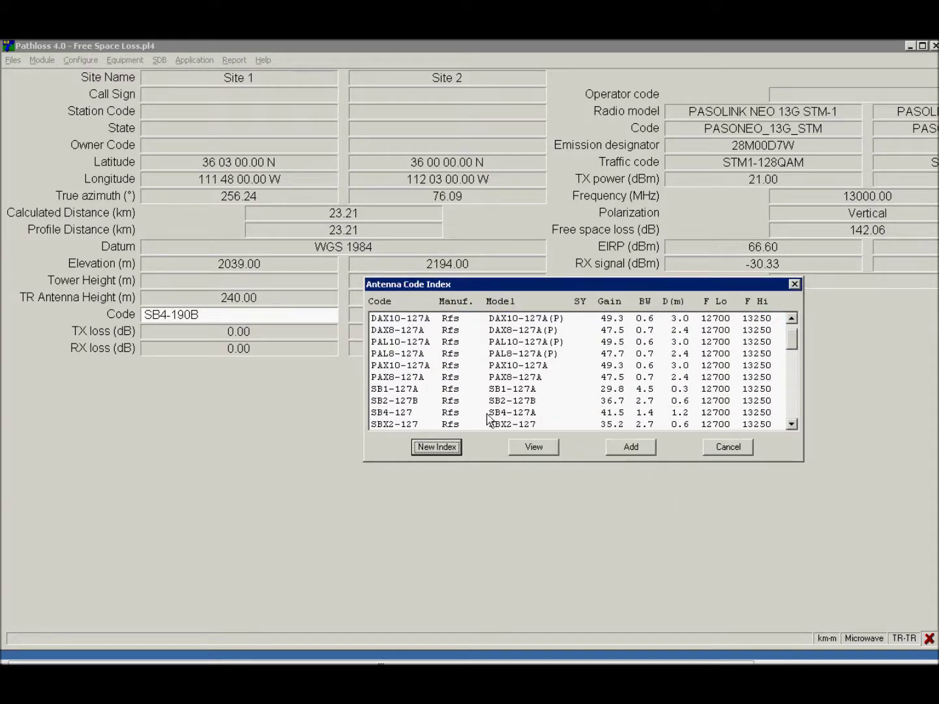
click(419, 413)
click(623, 447)
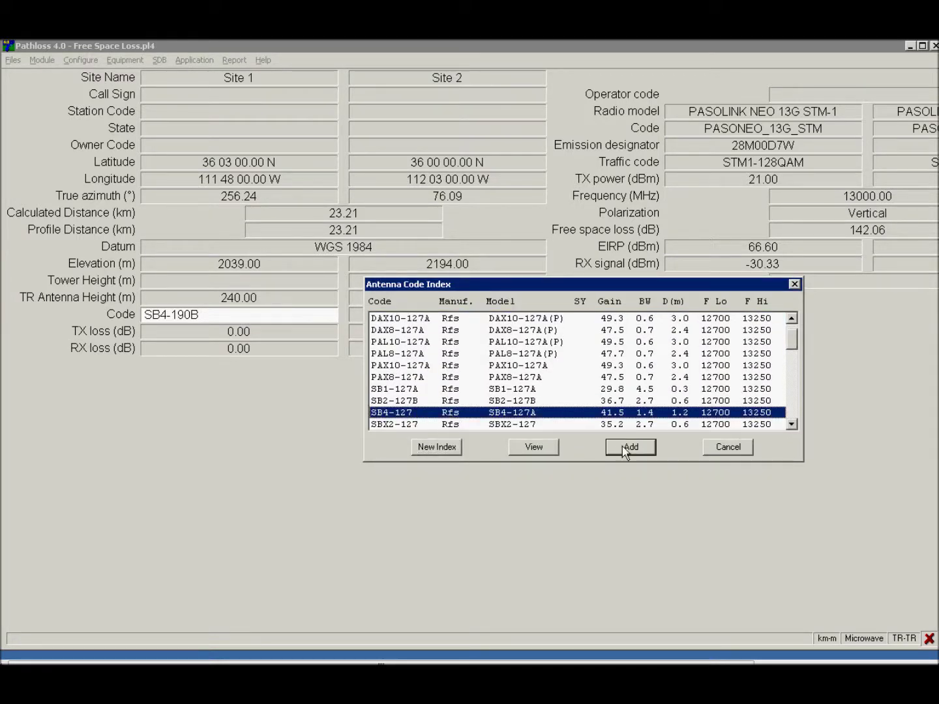
View the radiation pattern of the SB4-127 antenna and assign this antenna to Site 1.
click(531, 453)
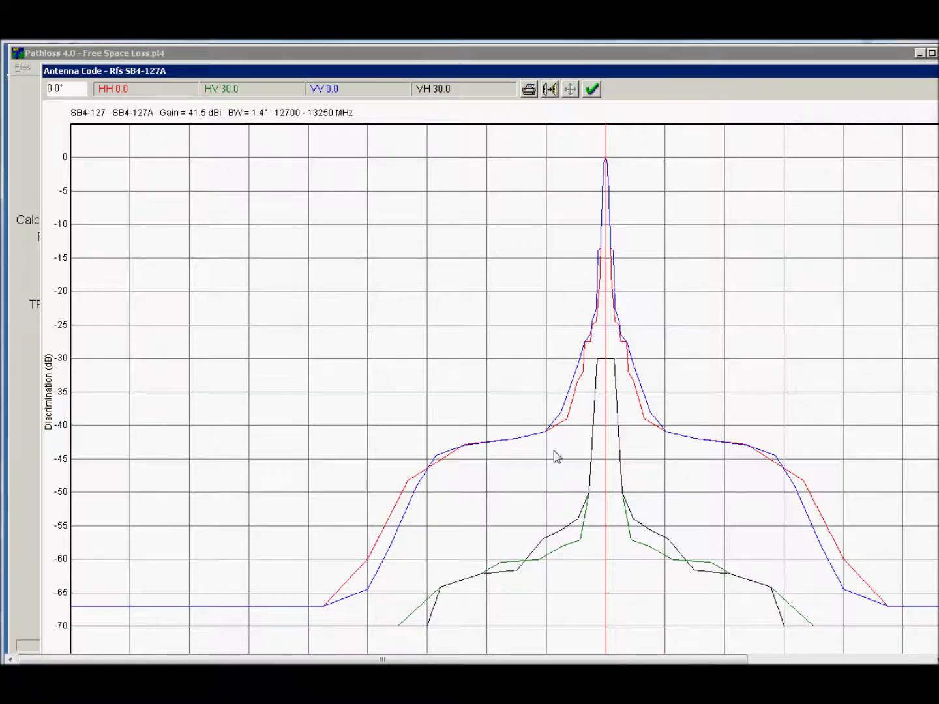
mouse_move(637, 660)
mouse_down()
mouse_move(806, 662)
mouse_move(632, 662)
mouse_up()
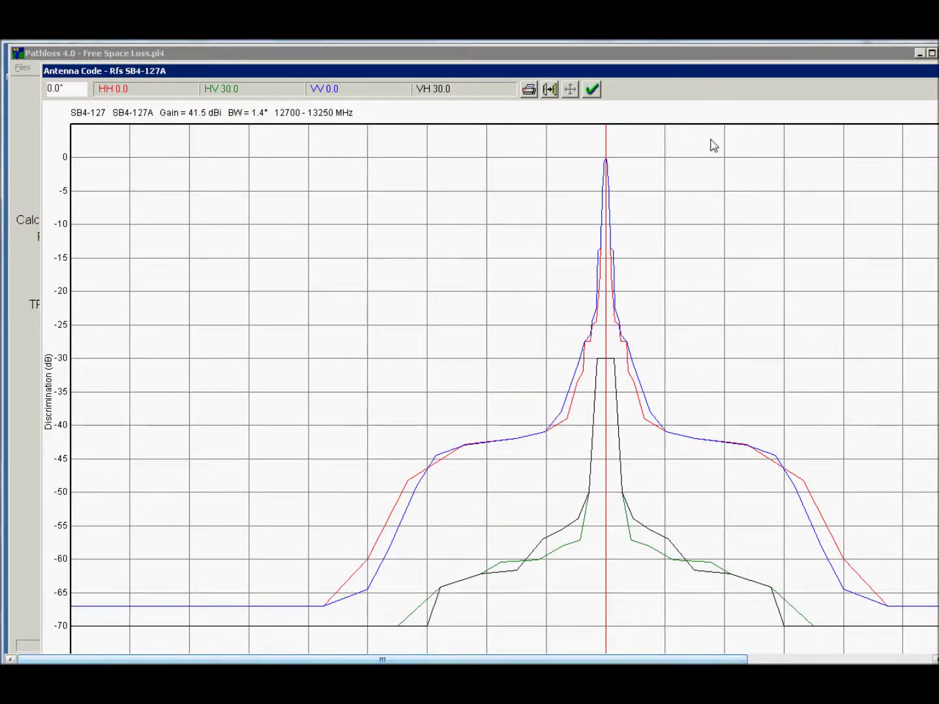
click(591, 89)
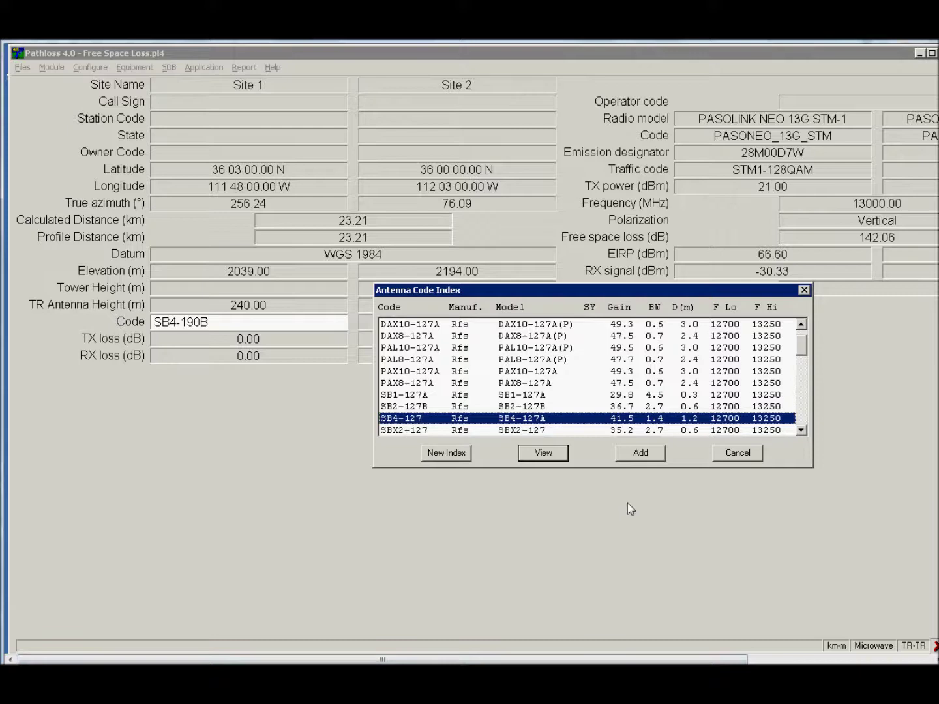
click(644, 453)
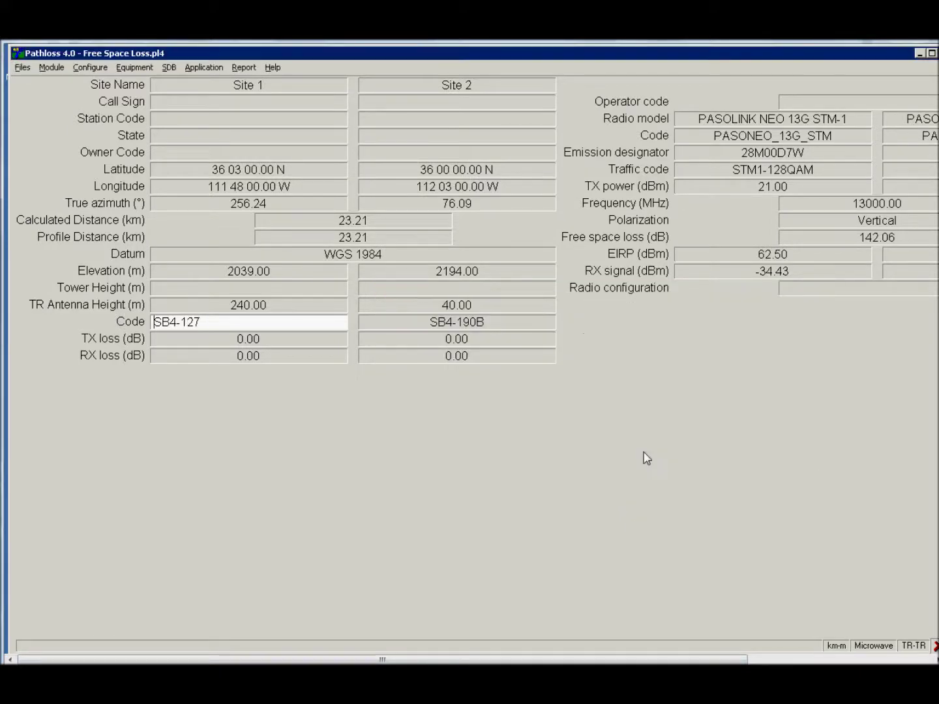
Assign the same SB4-127 antenna to Site 2.
click(506, 325)
click(506, 323)
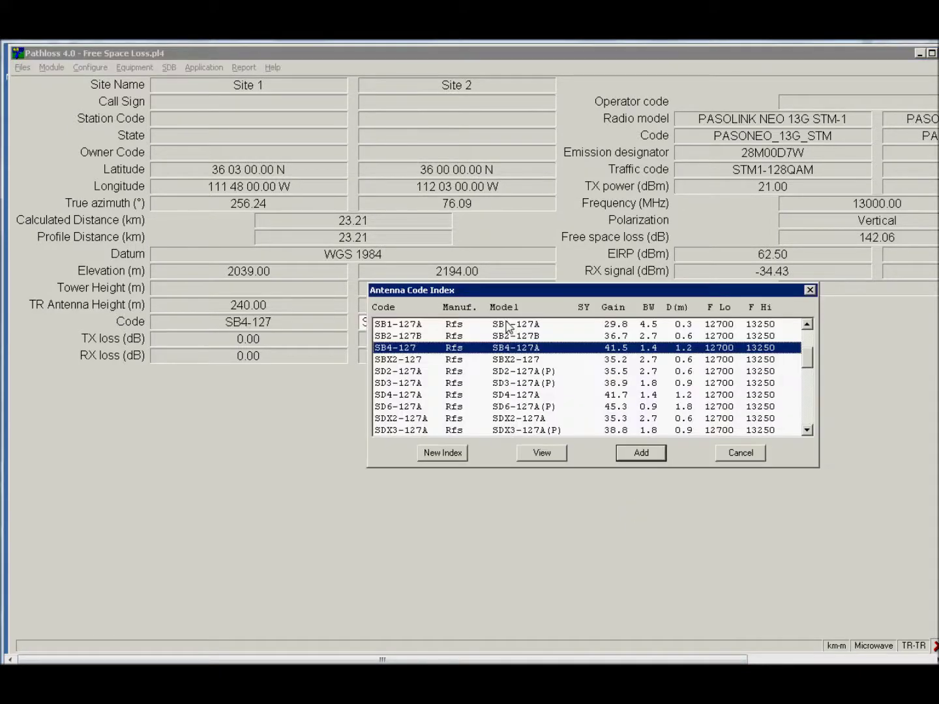
click(643, 453)
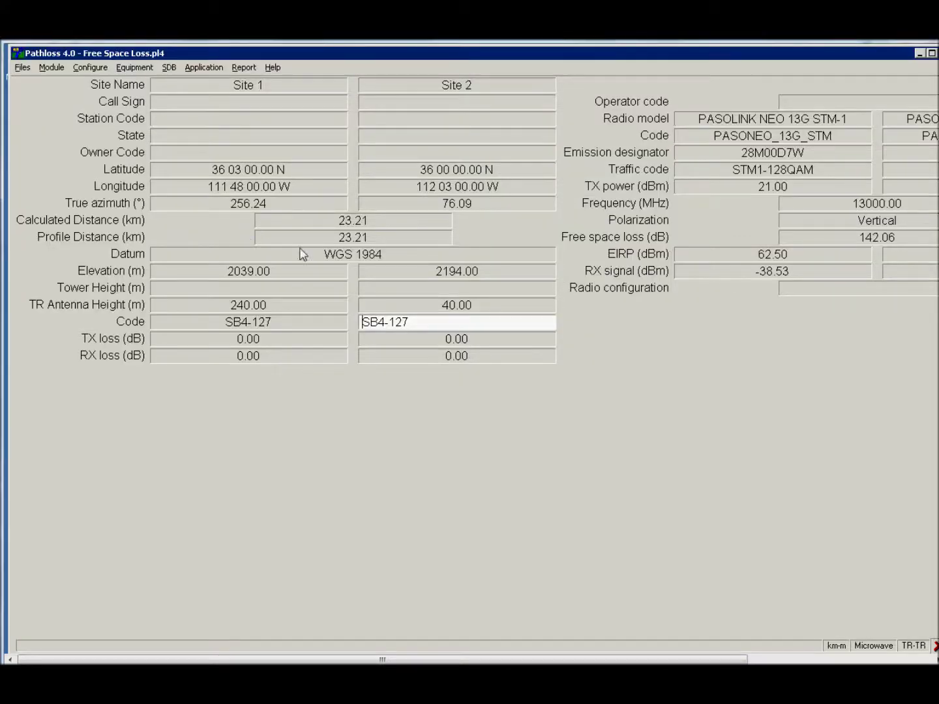
Generate the full performance report from the microwave worksheet for the 13 GHz link, review it and close it.
click(50, 67)
click(71, 121)
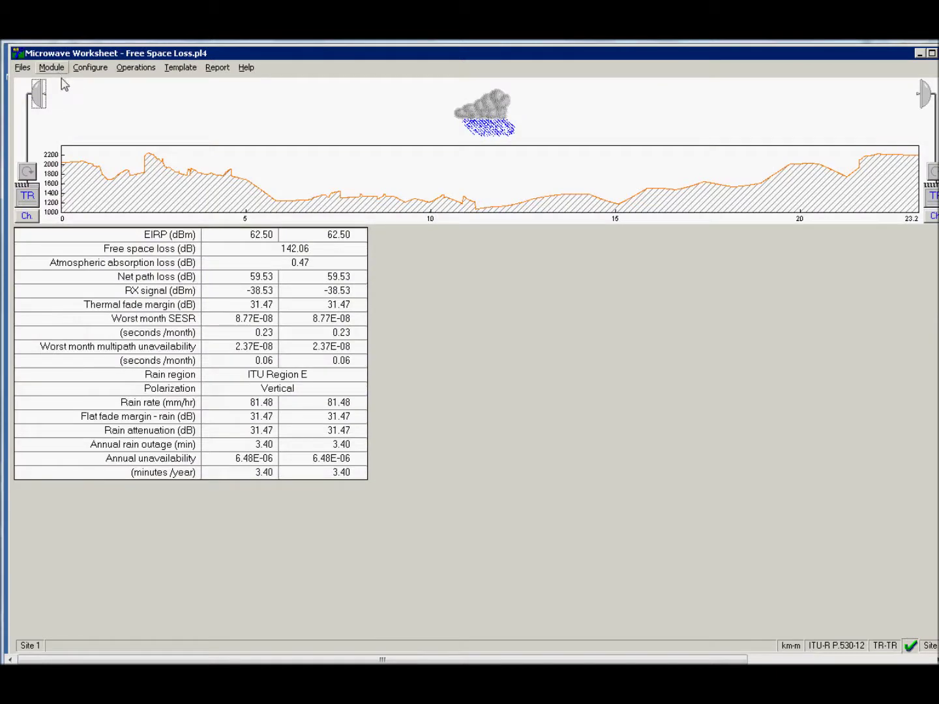
key(alt+m)
click(215, 68)
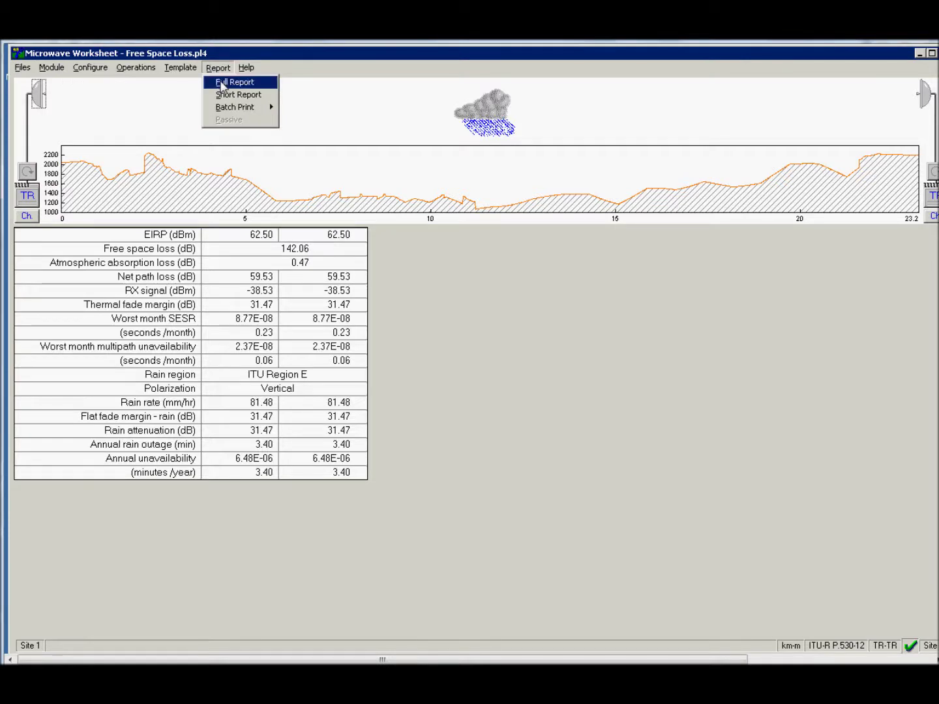
click(222, 83)
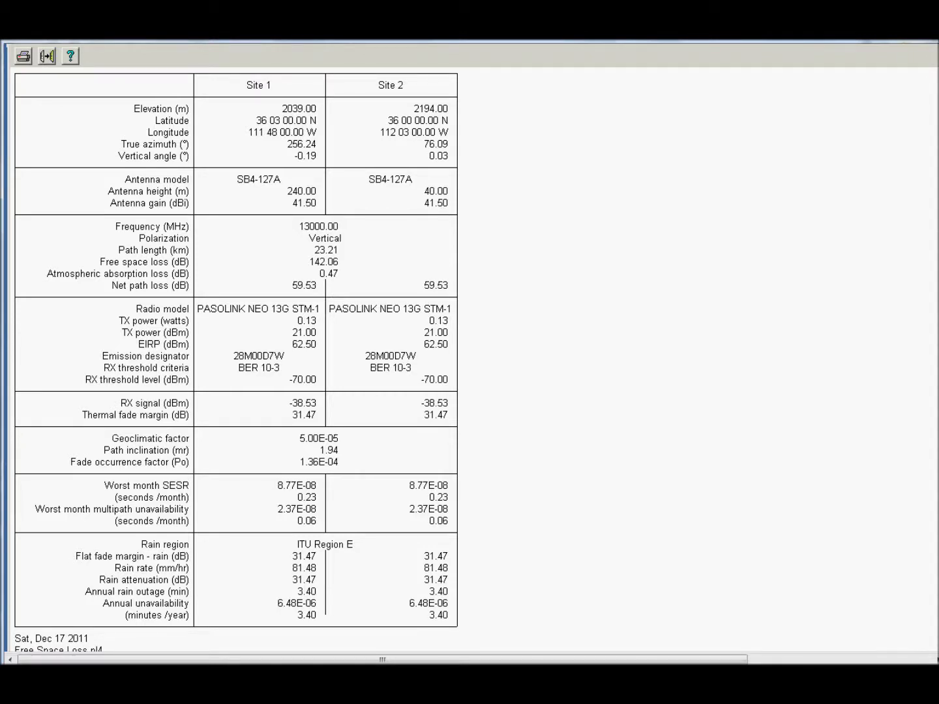
scroll(936, 124, up, 1)
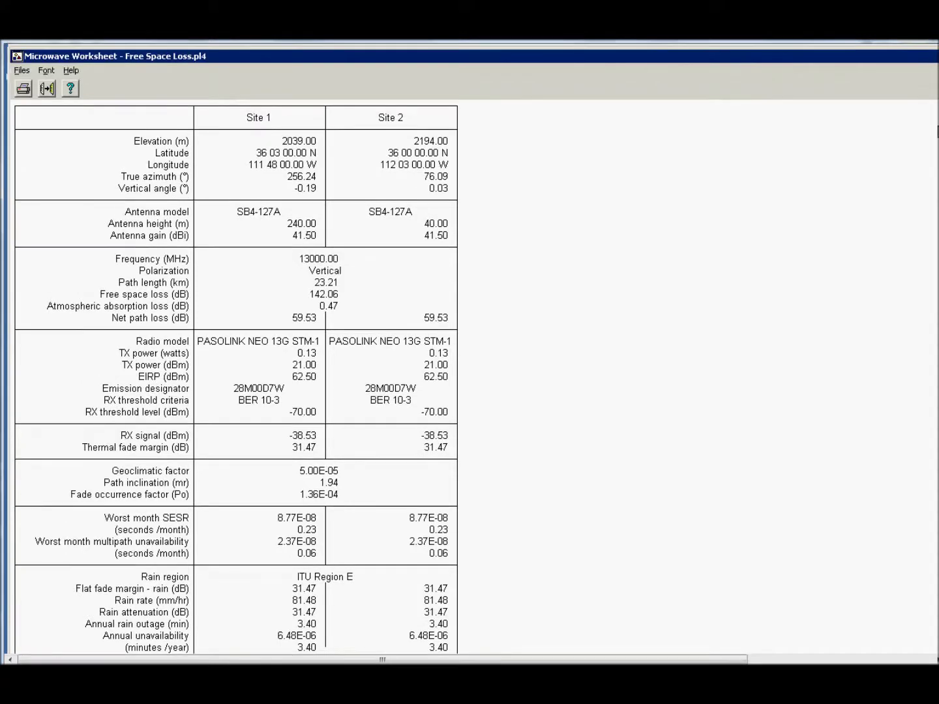
click(26, 72)
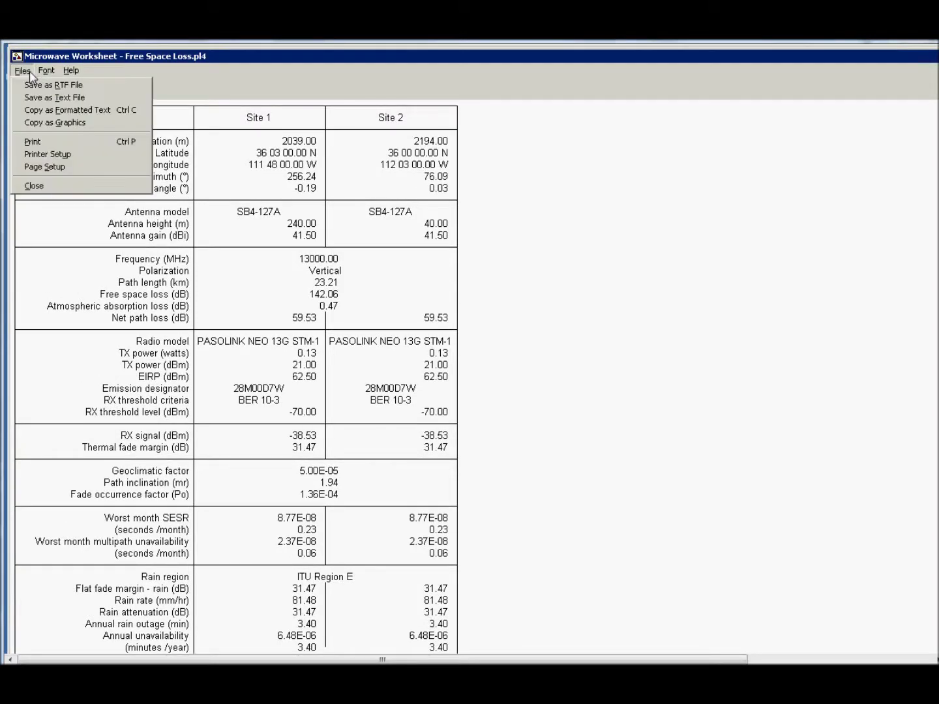
click(33, 187)
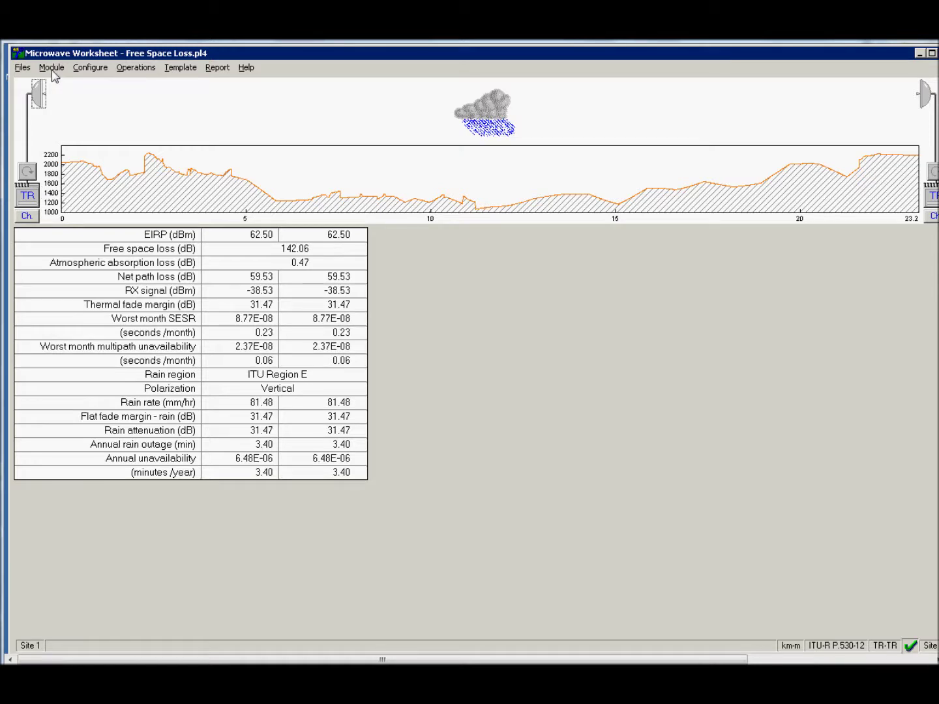
Return to the link summary and save the design in the Files folder as Site1 - Site2 13G STM1.pl4.
click(53, 68)
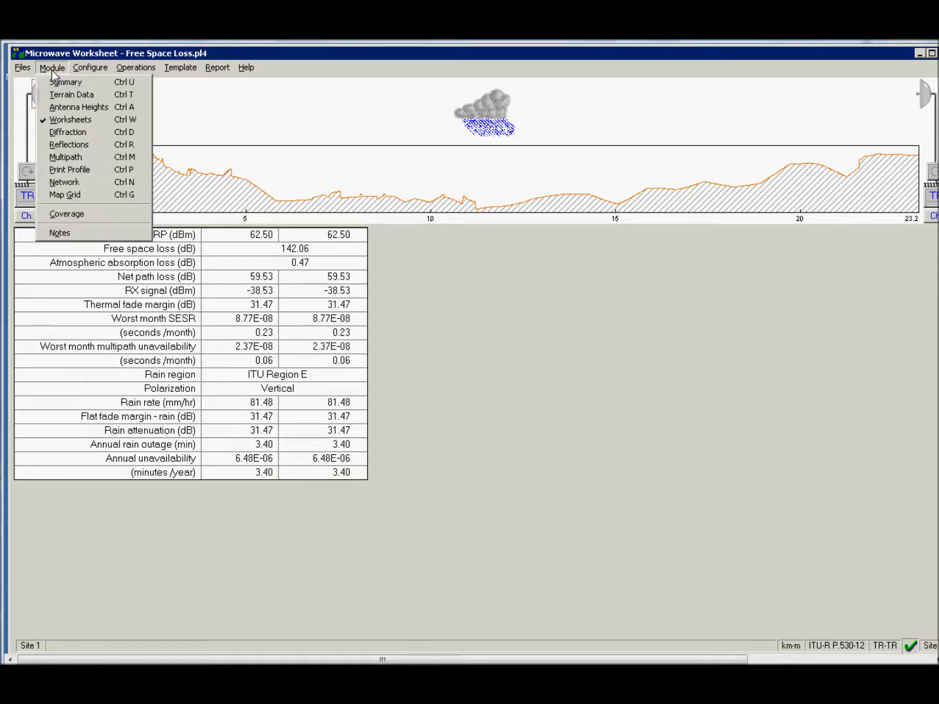
click(45, 80)
click(22, 68)
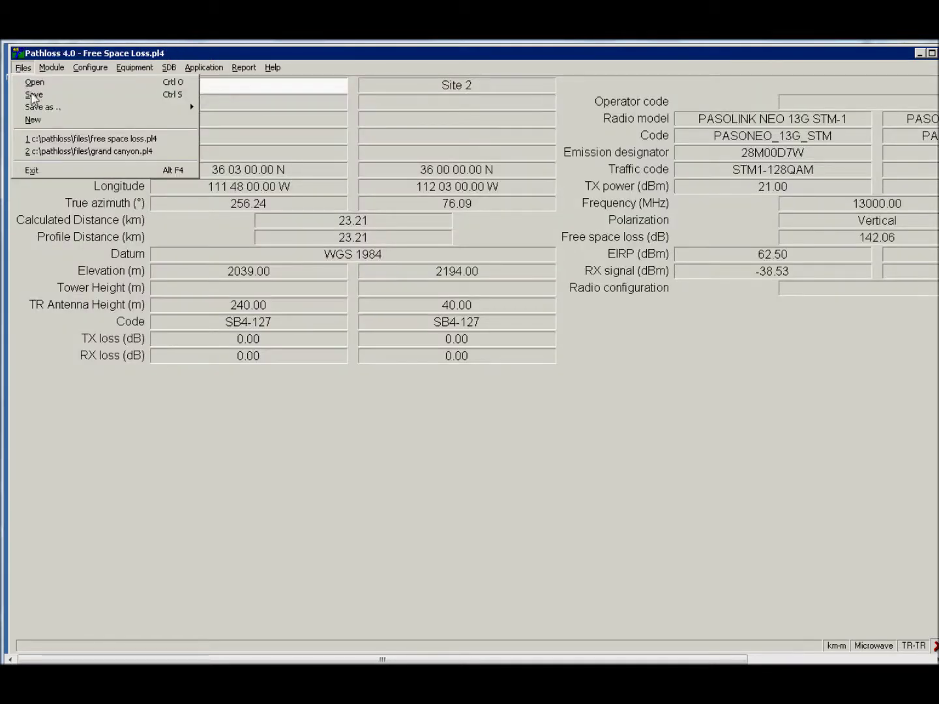
click(32, 96)
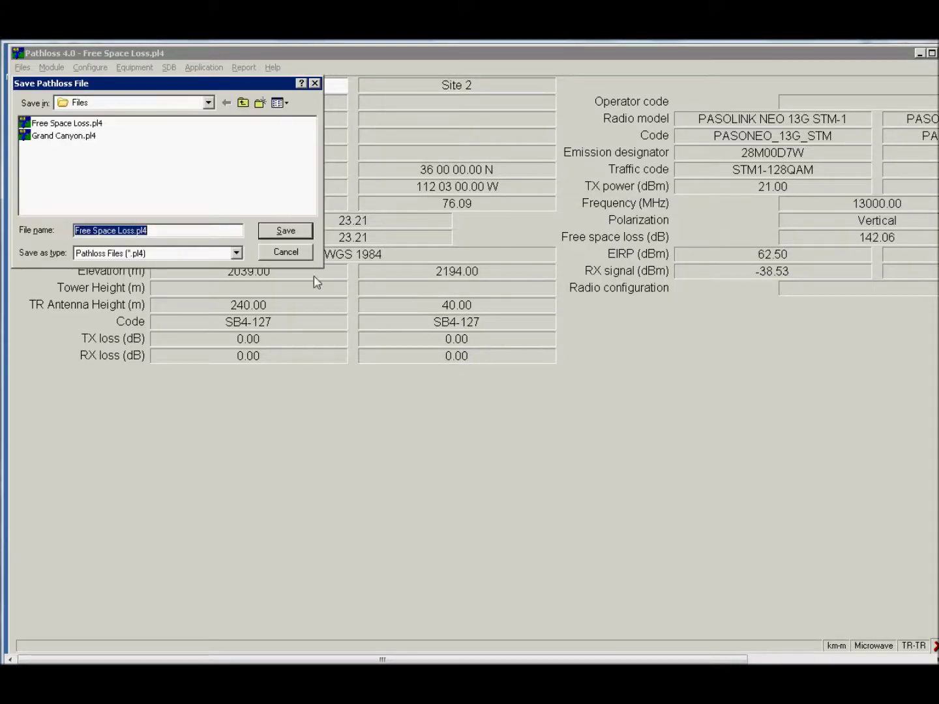
click(138, 231)
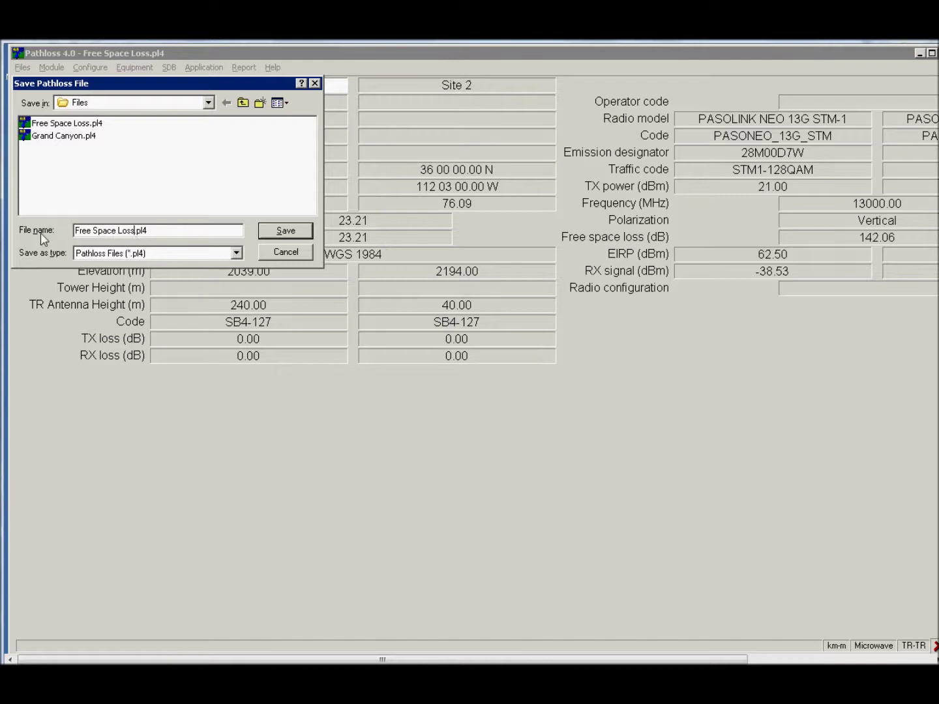
key(shift+Home)
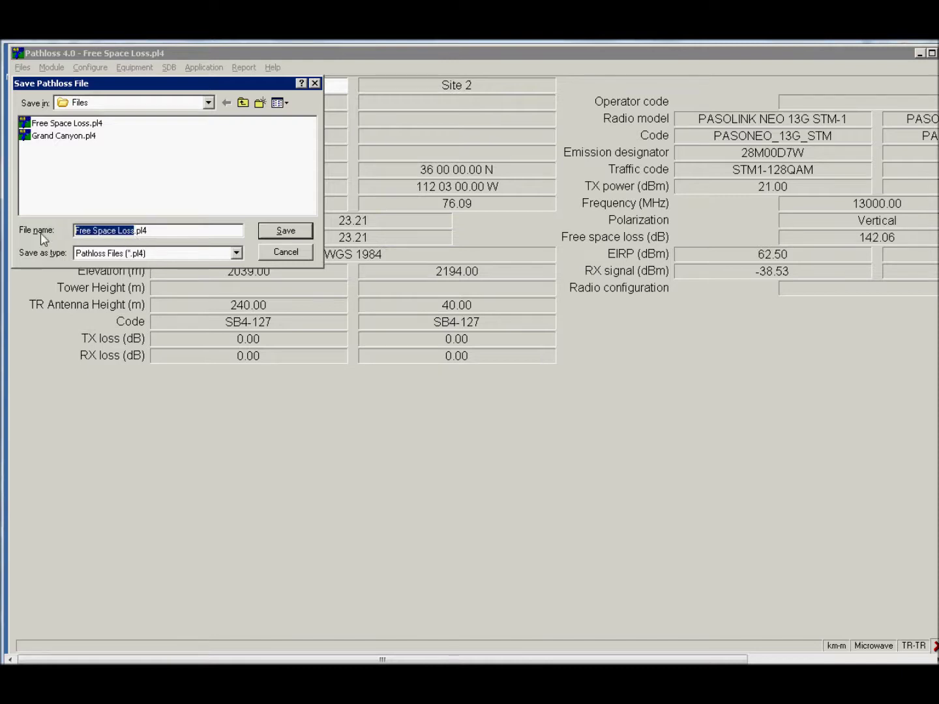
text(Site)
text(1 - Sit)
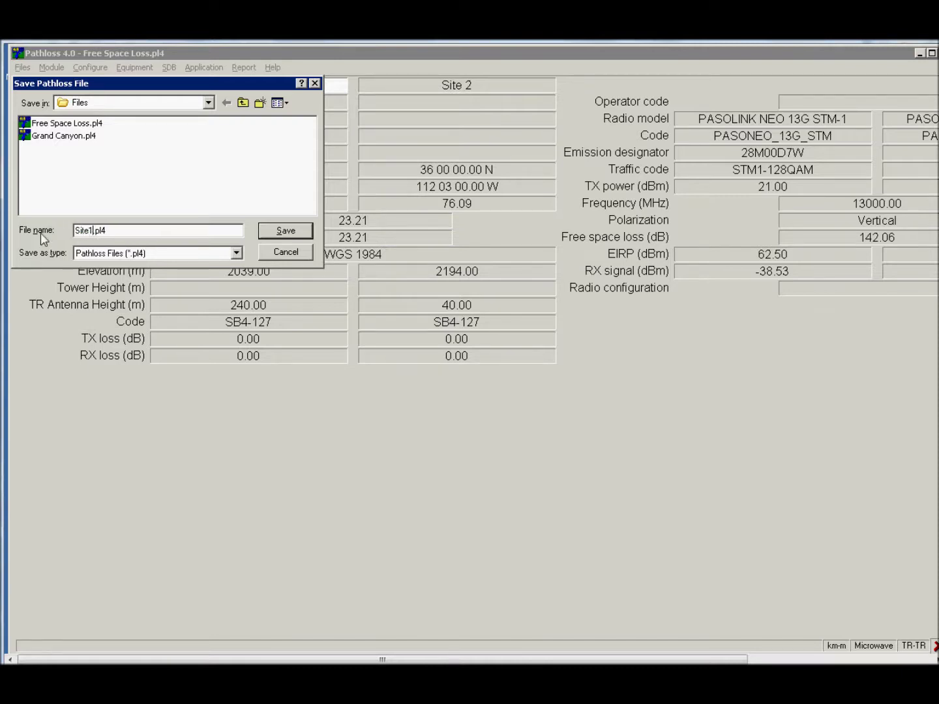
text(e2 13G STM1)
click(278, 237)
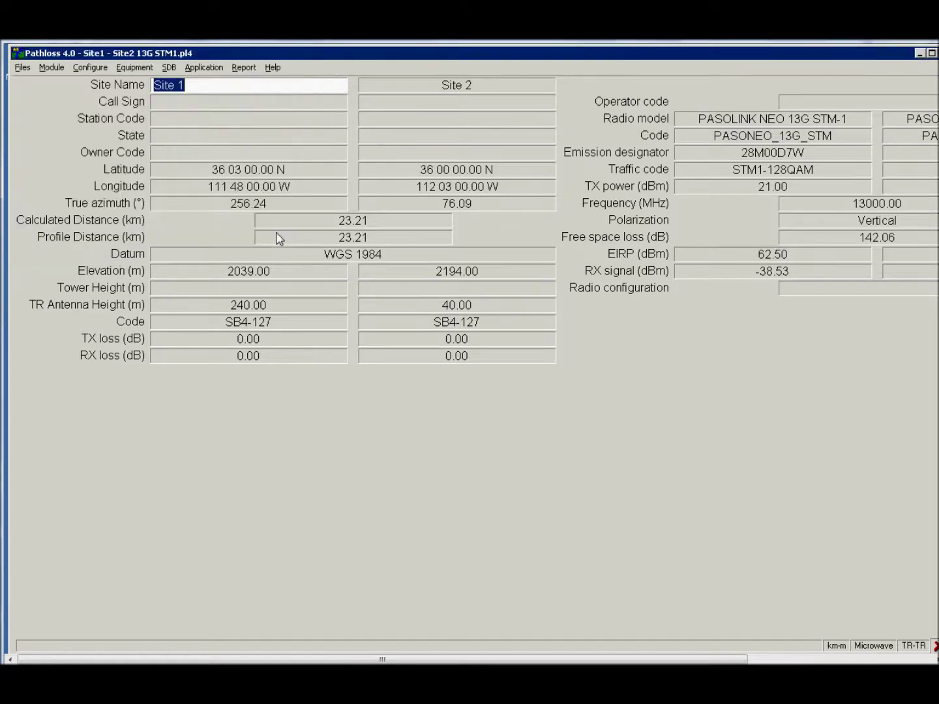